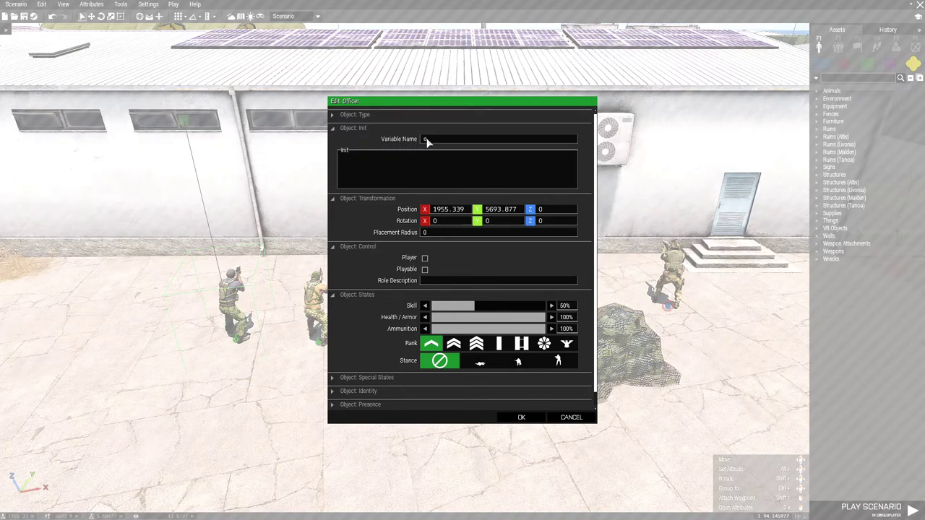
Accept the officer's variable name and set the rifleman's variable name to "rm"
left_click(521, 417)
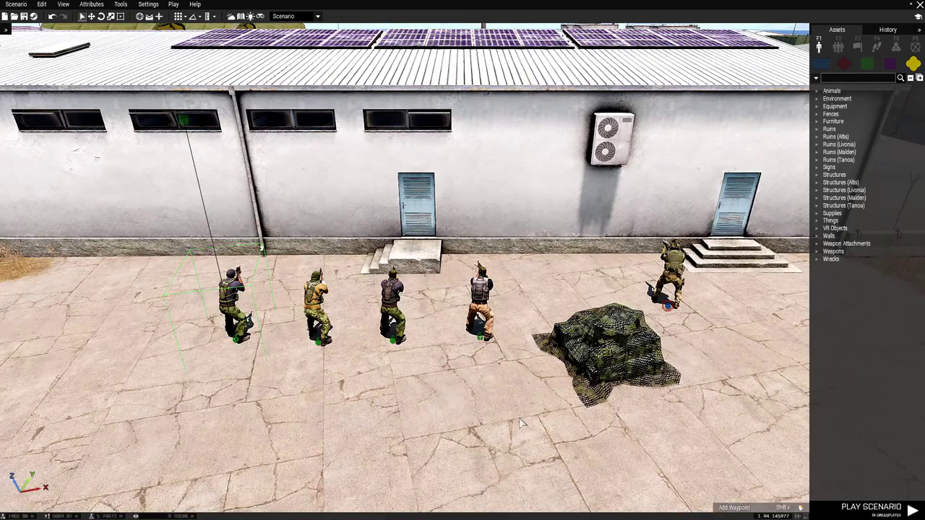
double_click(327, 353)
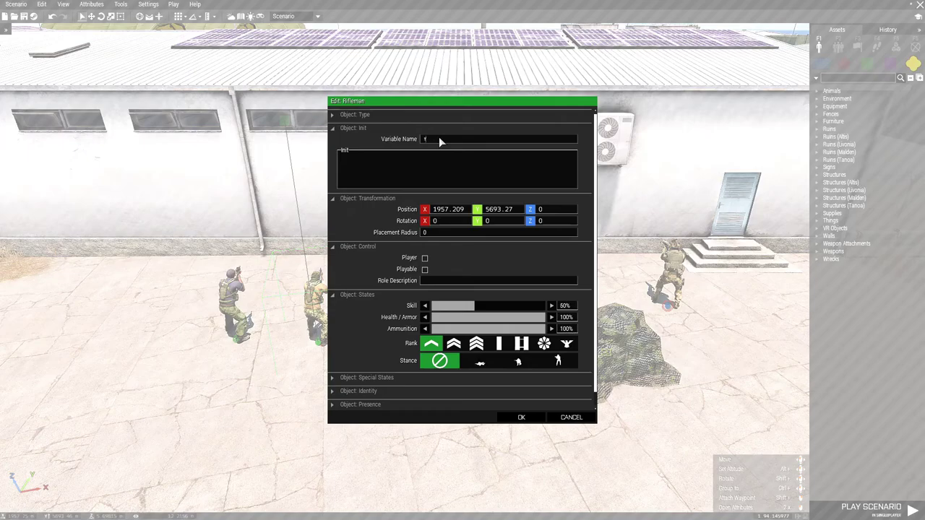
left_click(520, 418)
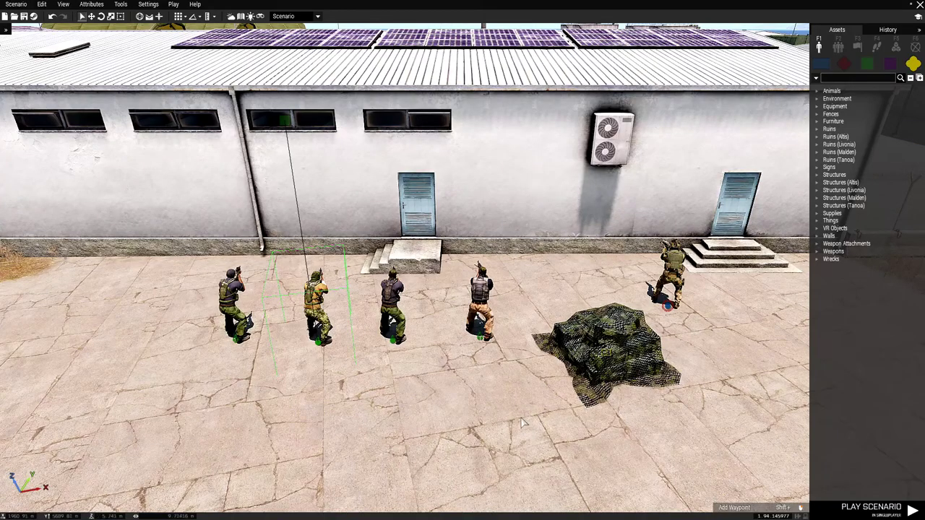
Set the grenadier's variable name to "gren" and give the autorifleman a variable name as well
double_click(394, 338)
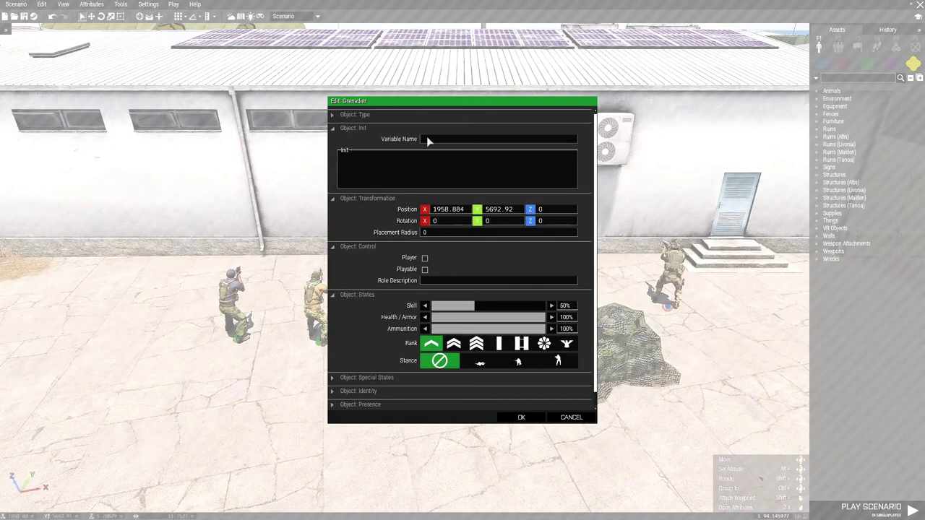
type("gren")
left_click(521, 418)
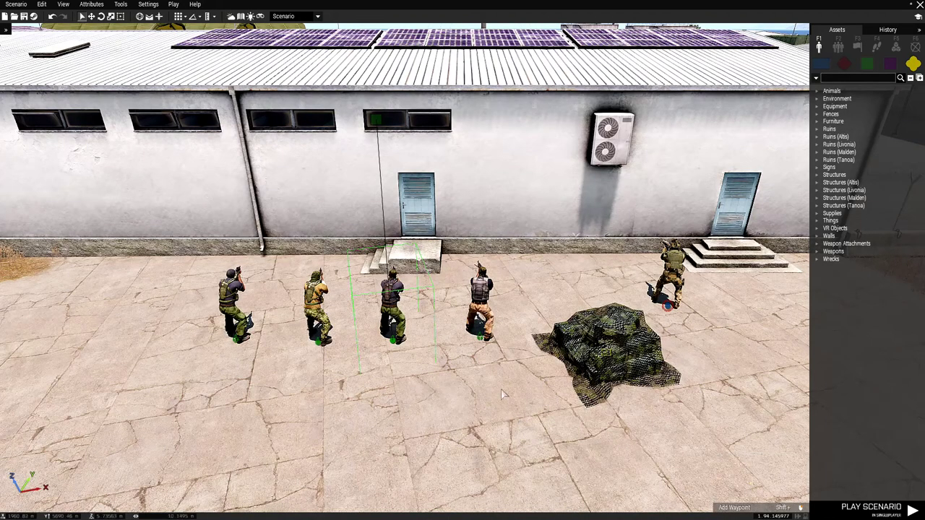
double_click(481, 340)
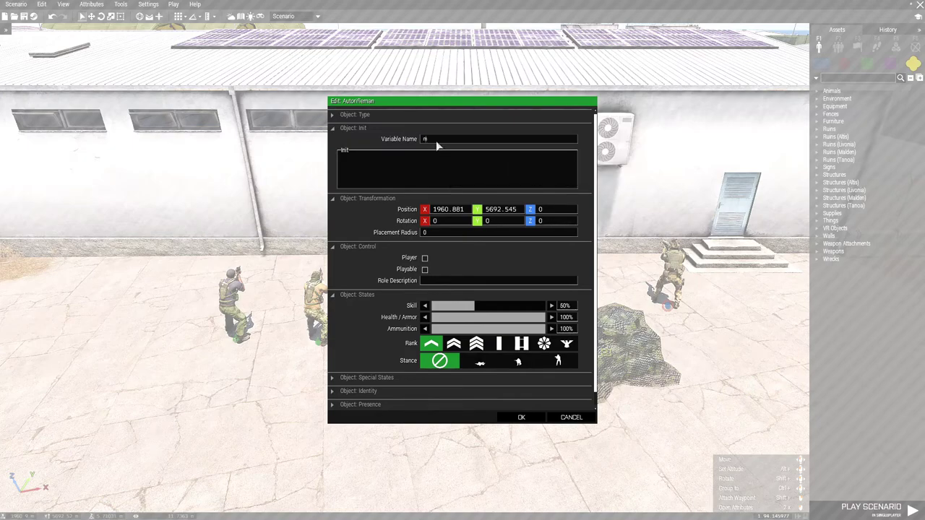
left_click(529, 419)
Set the FIA Ammo Cache's variable name to "cache"
right_click_drag(535, 424, 563, 367)
left_click(563, 367)
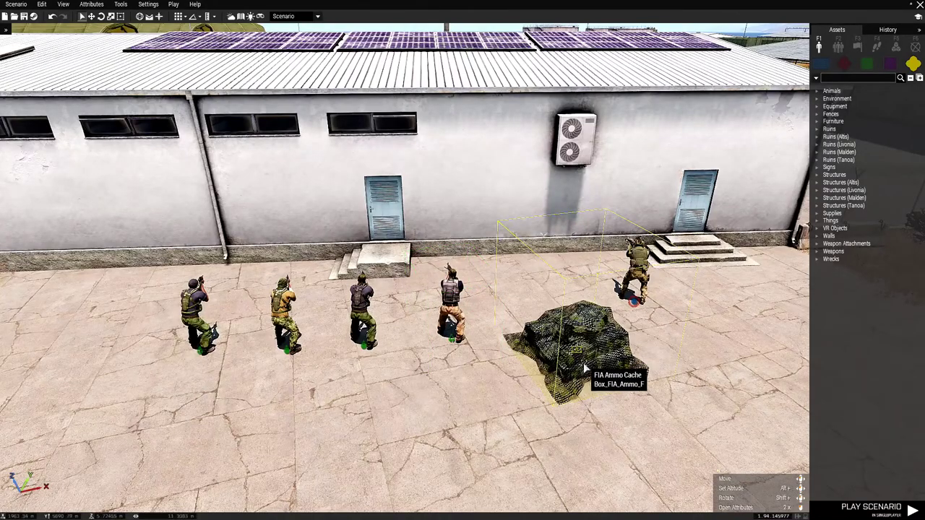
double_click(578, 363)
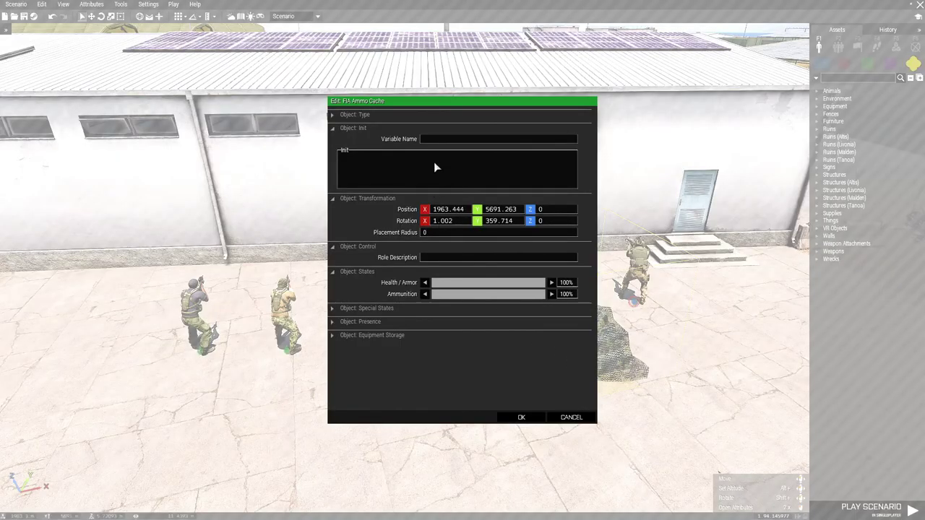
type("cache")
left_click(522, 418)
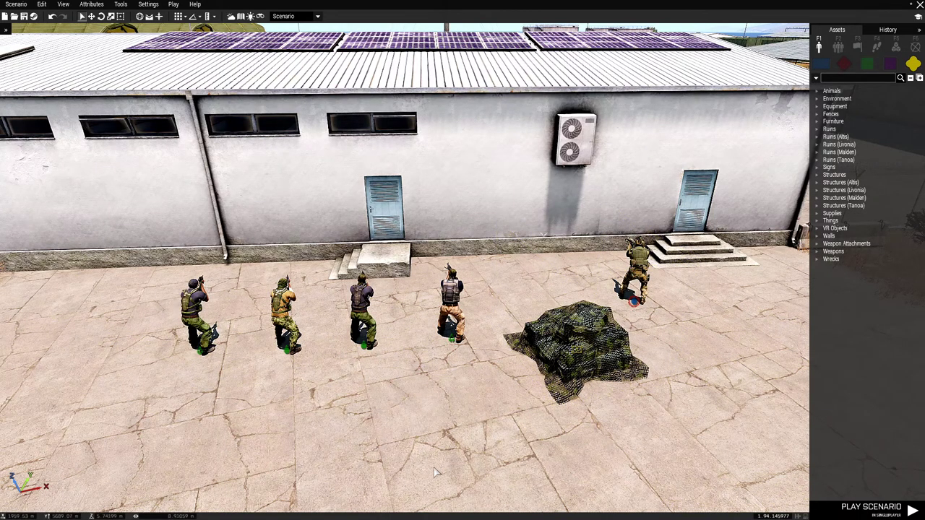
On the 2D map, move the four green soldiers and the ammo cache together into the building behind them, and return to the 3D view
key("m")
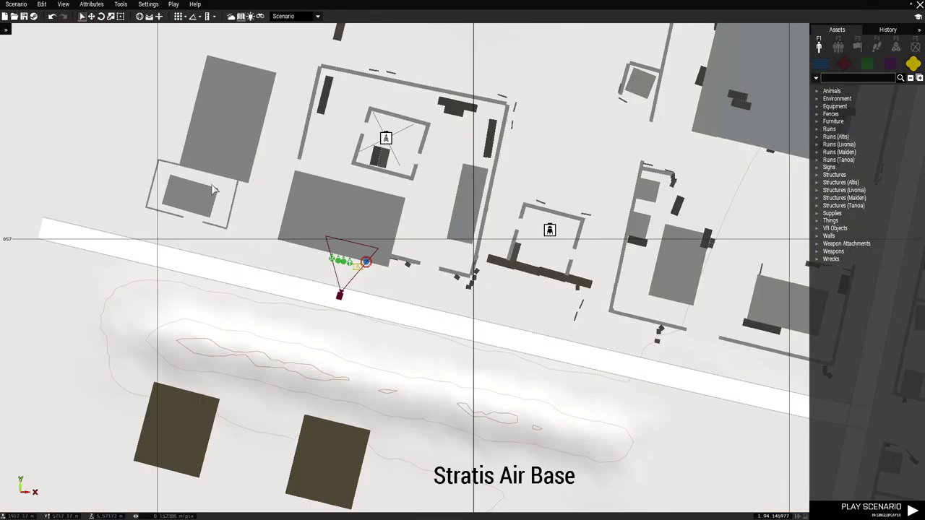
scroll(326, 228, "up", 5)
left_click_drag(308, 255, 502, 376)
left_click_drag(405, 305, 385, 54)
right_click_drag(332, 143, 348, 290)
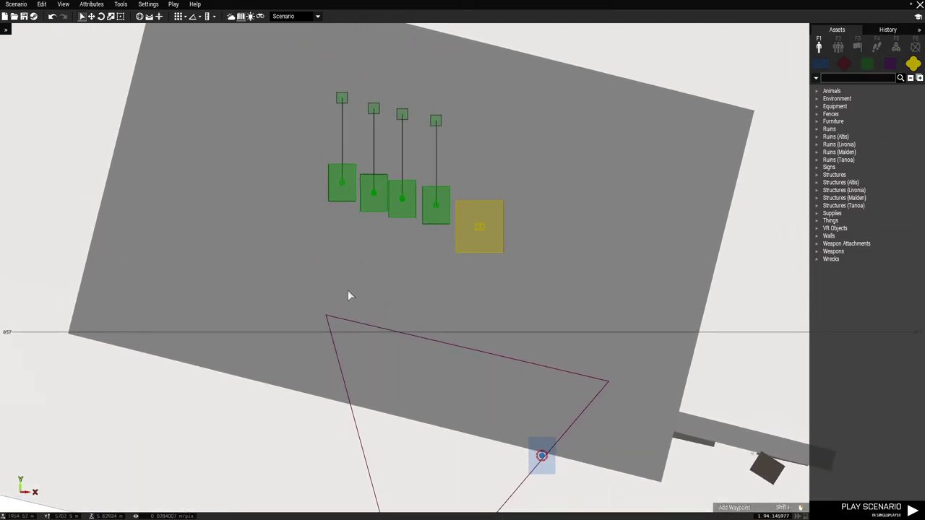
middle_click(394, 233)
key("m")
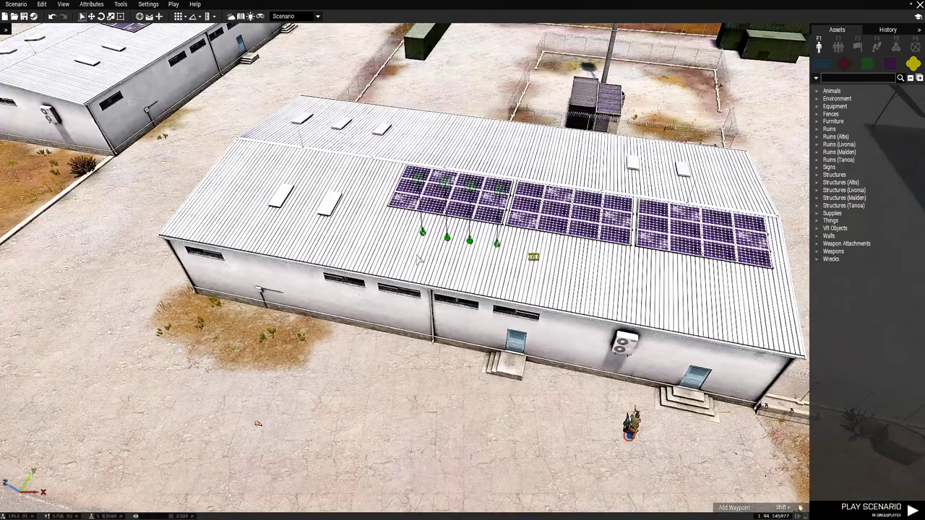
Adjust the altitude of the selected soldiers and ammo cache inside the building, and clear the selection
scroll(438, 299, "up", 3)
scroll(462, 387, "up", 4)
scroll(462, 382, "up", 3)
right_click_drag(462, 382, 500, 310)
scroll(495, 289, "up", 5)
scroll(499, 291, "up", 1)
scroll(500, 312, "down", 3)
right_click_drag(539, 338, 572, 339)
left_click_drag(403, 333, 405, 291, "alt")
left_click(454, 430)
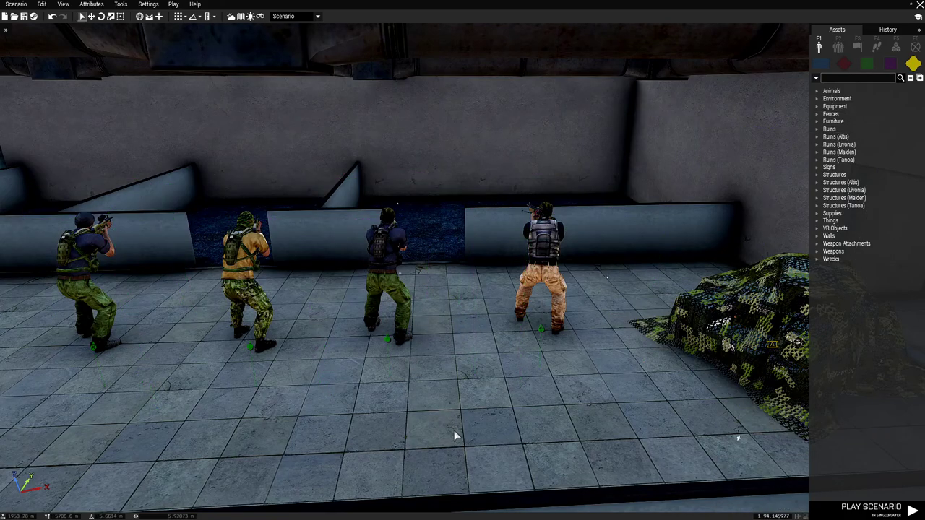
Move the officer away from the other soldiers into a walled compartment on the south side of the hall
right_click_drag(455, 431, 245, 488)
scroll(410, 445, "up", 2)
key("w")
key("s")
left_click_drag(563, 284, 174, 284)
right_click_drag(174, 285, 280, 235)
left_click_drag(329, 206, 122, 215)
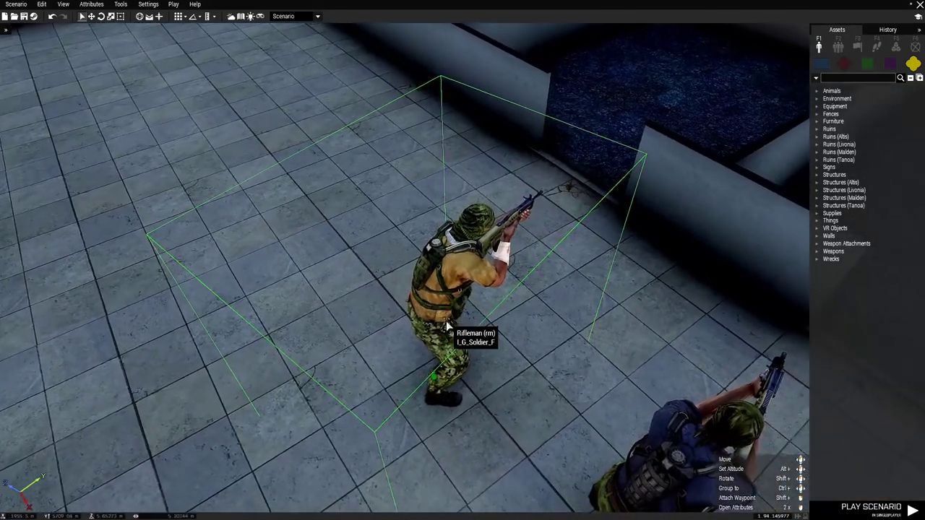
Move the rifleman down the hall past the ammo cache to the doorway at its east end
right_click_drag(446, 327, 755, 289)
key("a")
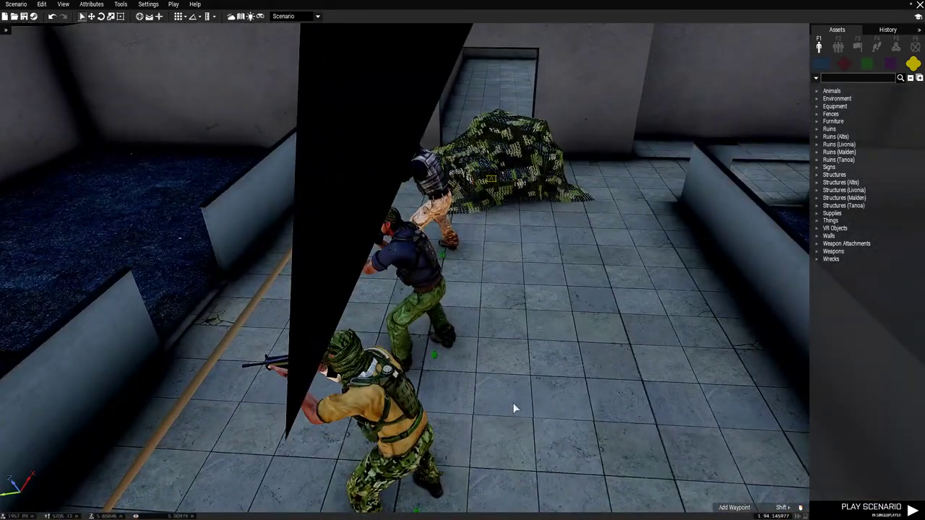
scroll(407, 445, "up", 1)
left_click_drag(417, 454, 496, 67)
Move the grenadier into the compartment on the north side of the hall and rotate him
right_click_drag(526, 310, 483, 349)
key("w")
left_click_drag(481, 346, 303, 138)
left_click_drag(291, 227, 353, 246, "shift")
Move the autorifleman west along the central hall and adjust his placement there
right_click_drag(427, 380, 282, 408)
key("w")
left_click_drag(341, 407, 83, 120)
right_click_drag(250, 246, 173, 191)
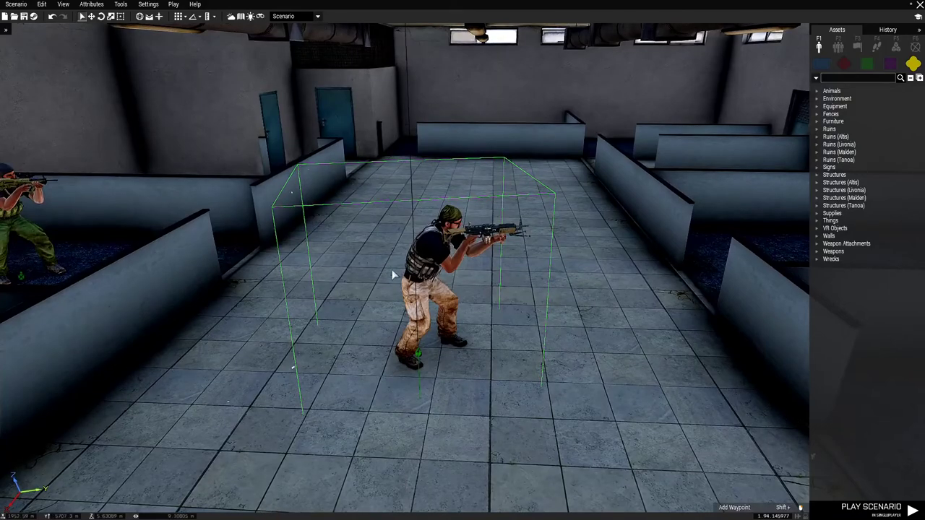
left_click_drag(430, 282, 439, 250)
Move the ammo cache to the west part of the hall, behind the autorifleman
right_click_drag(400, 335, 481, 323)
left_click_drag(466, 264, 116, 182)
right_click_drag(116, 182, 157, 226)
left_click_drag(364, 344, 266, 60)
right_click_drag(266, 61, 190, 214)
key("w")
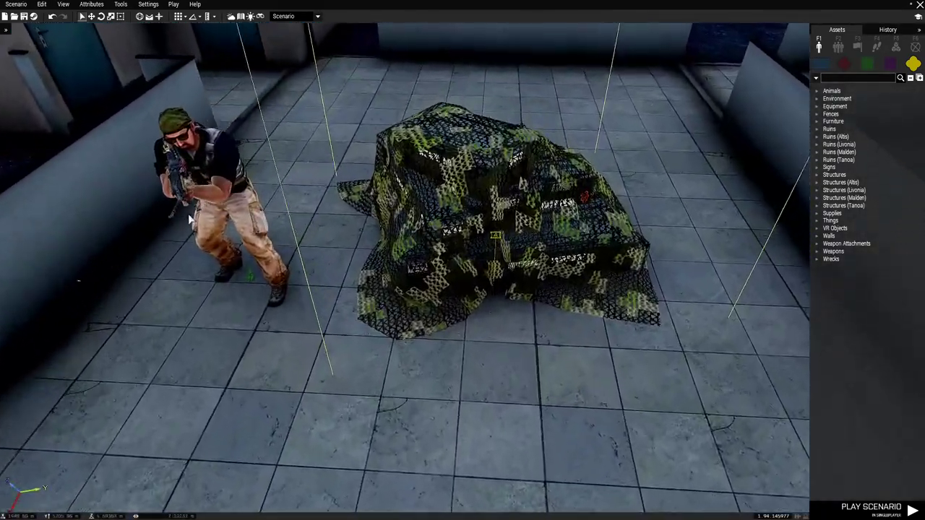
left_click_drag(474, 346, 490, 200)
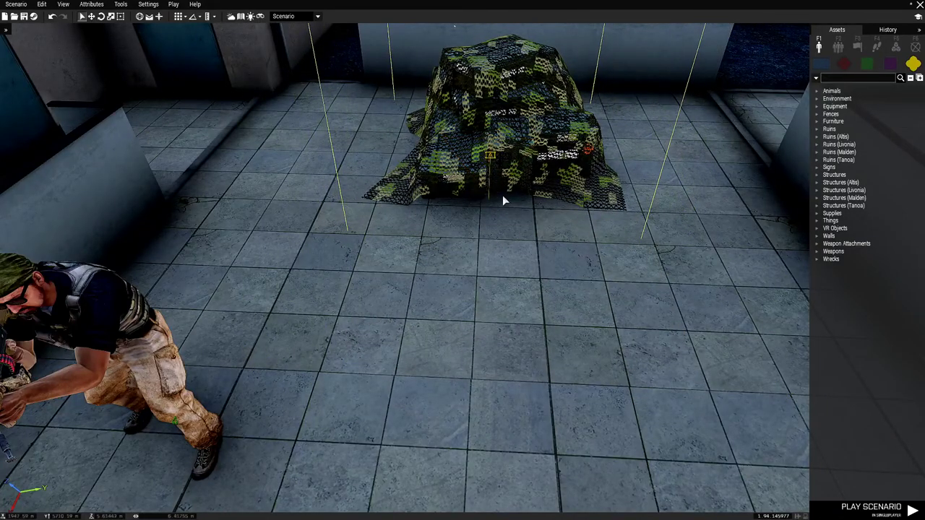
left_click_drag(537, 169, 513, 147)
Turn the rifleman by the doorway to face into the small room at the building's east end
right_click_drag(508, 289, 1, 268)
key("w")
key("w")
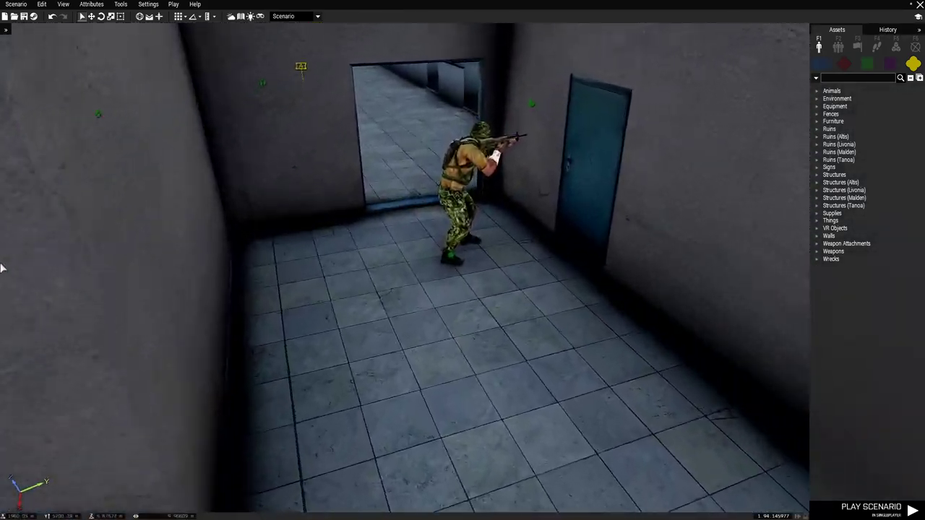
scroll(286, 324, "up", 2)
left_click_drag(476, 317, 467, 444)
right_click_drag(568, 495, 405, 442)
key("w")
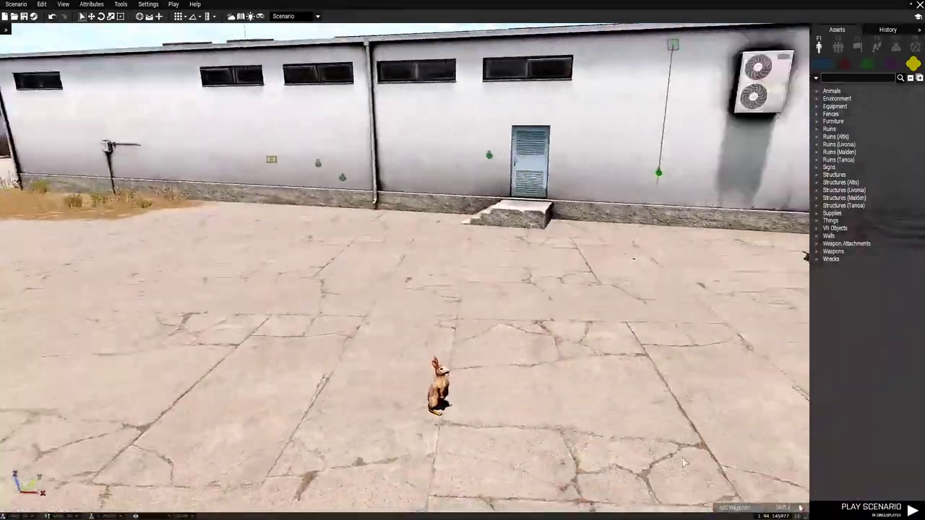
right_click_drag(685, 462, 517, 509)
key("w")
key("s")
key("s")
Place a Create Task module from the Intel systems on the 2D map, on the open ground south of the road
key("m")
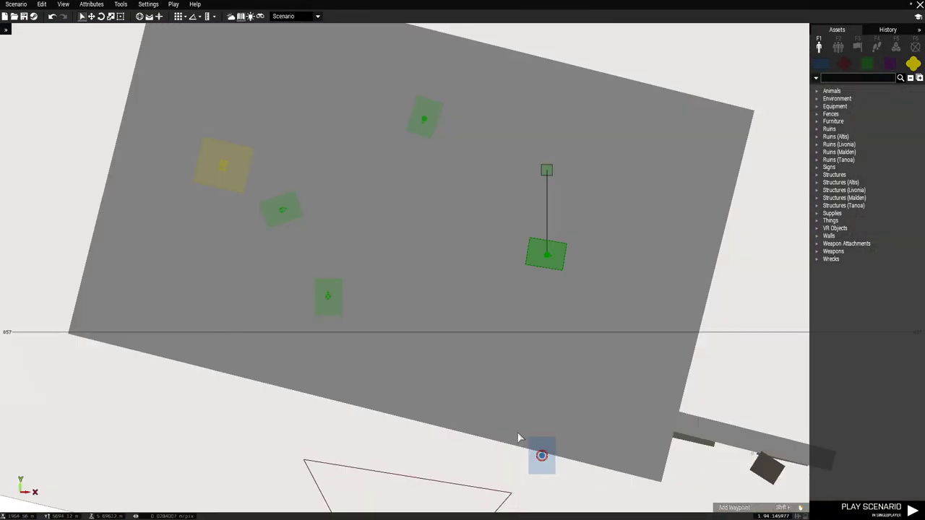
right_click_drag(528, 418, 552, 163)
scroll(472, 300, "down", 2)
right_click_drag(490, 307, 502, 332)
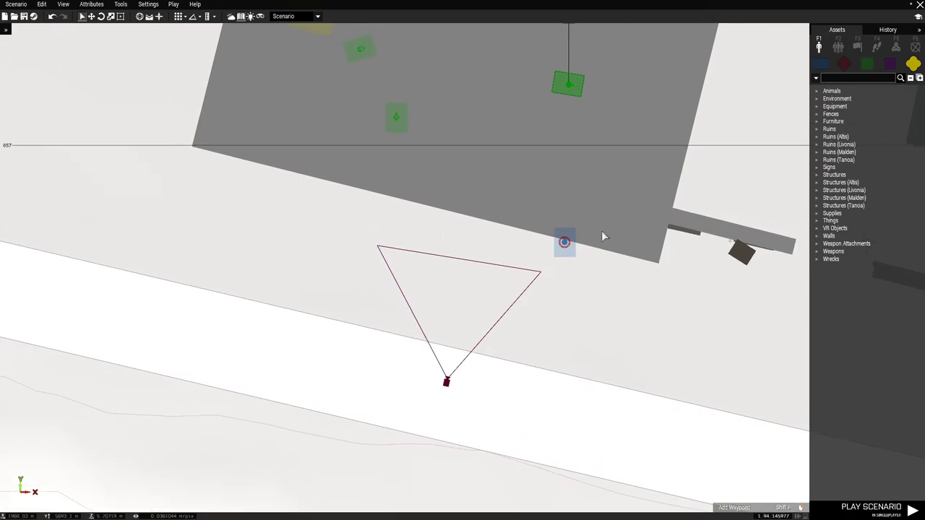
left_click(896, 46)
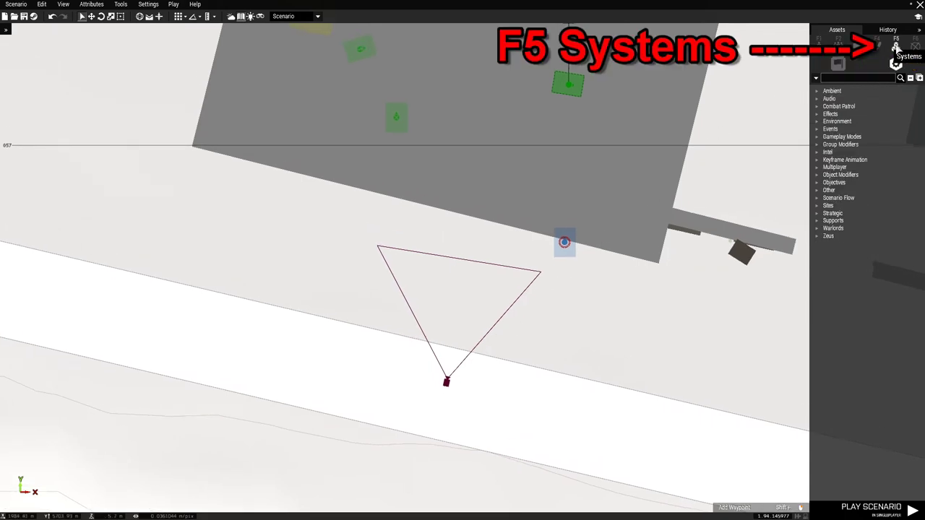
left_click(818, 153)
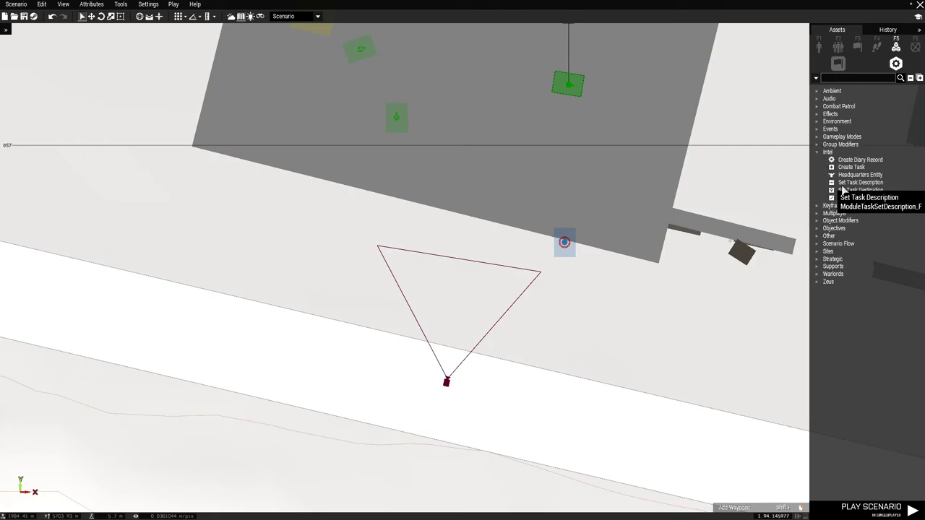
left_click(850, 167)
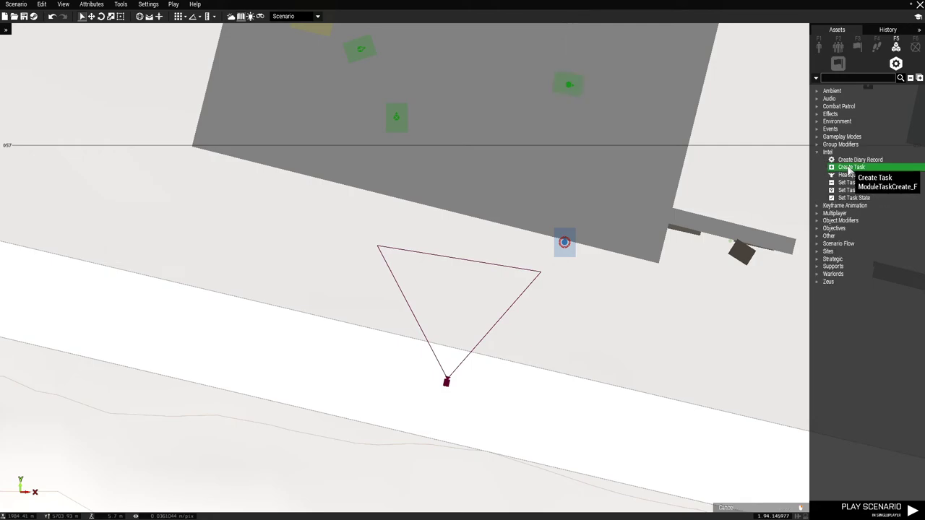
left_click(244, 427)
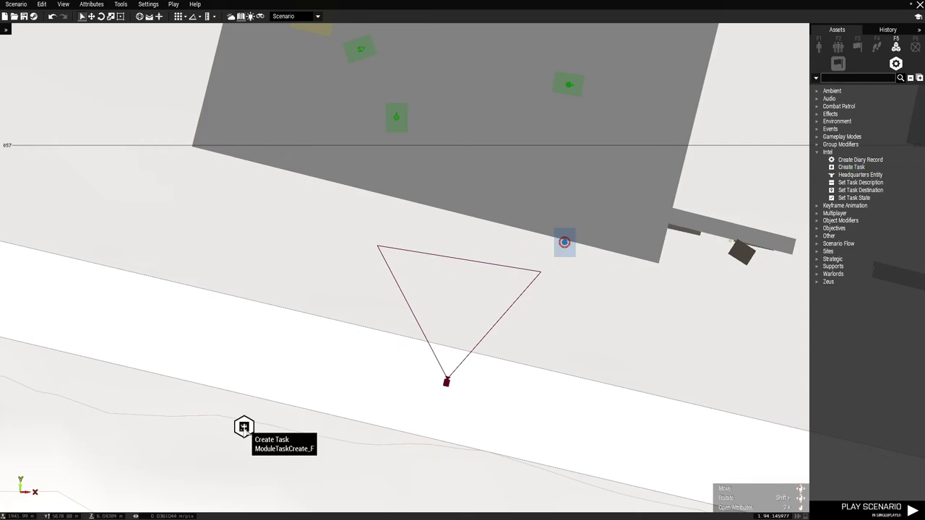
Open the Create Task module's attributes and set the task owner to BLUFOR
double_click(244, 431)
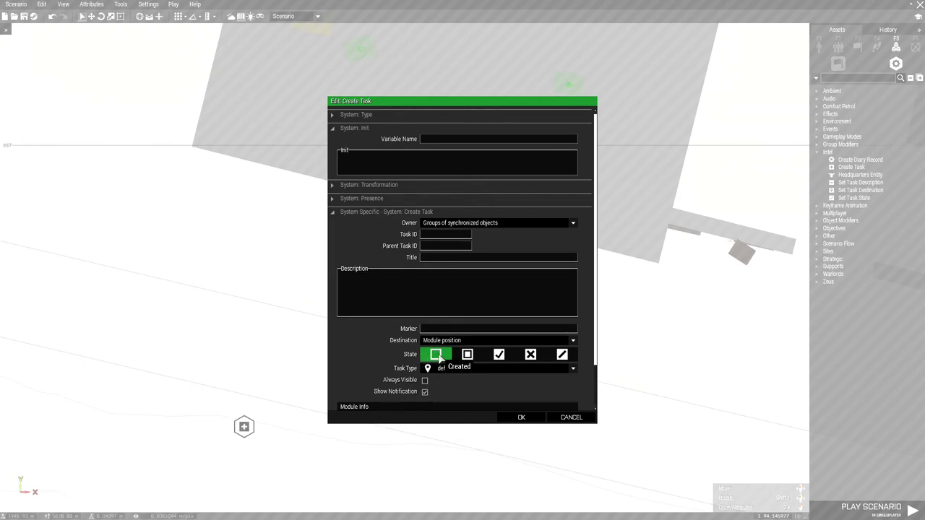
left_click(411, 228)
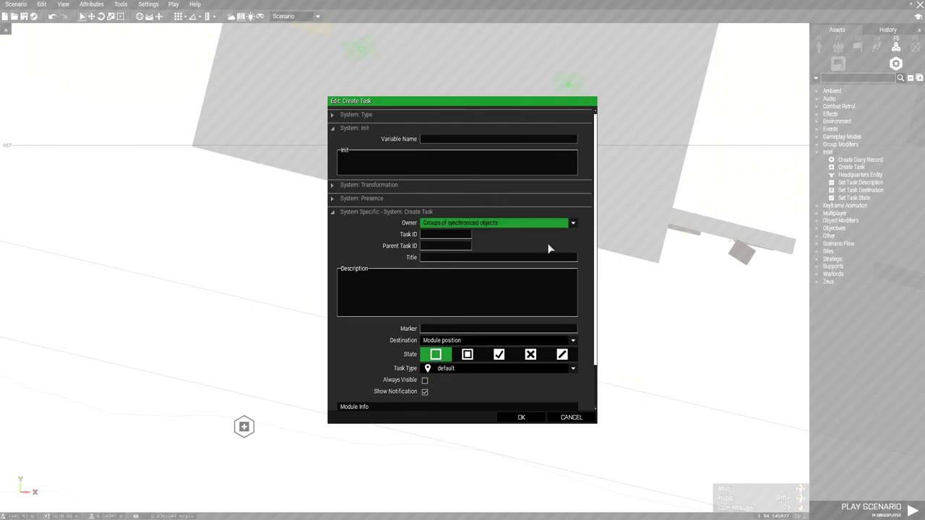
left_click(574, 226)
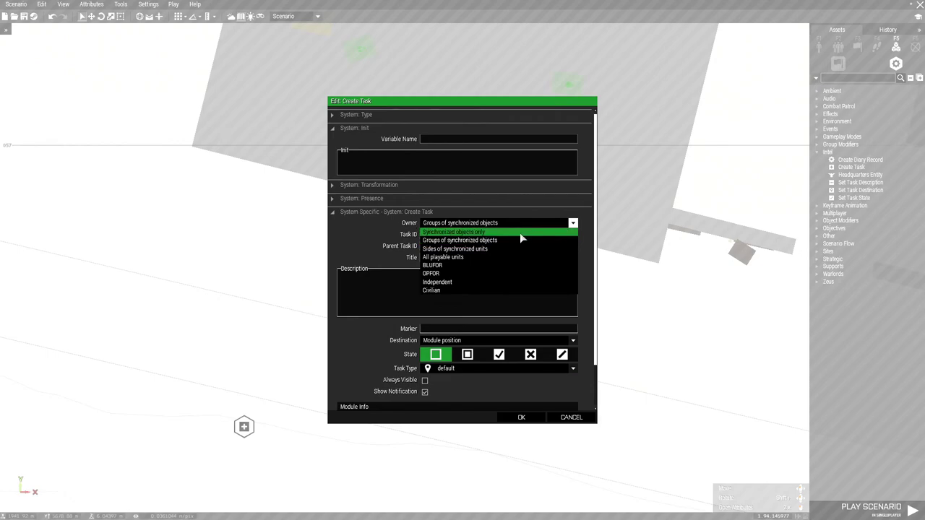
left_click(461, 268)
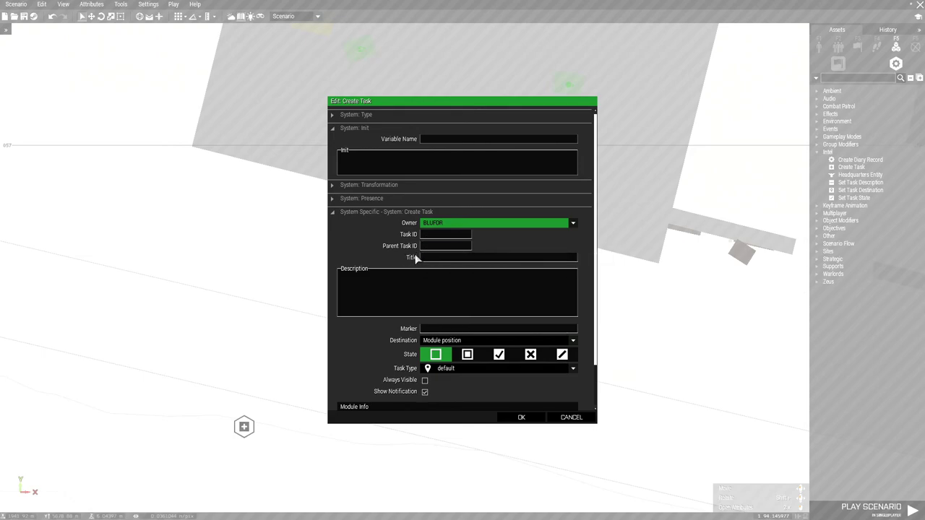
Title the task "Kill the Officer" and enter the description "Locate and kill the officer."
left_click(430, 259)
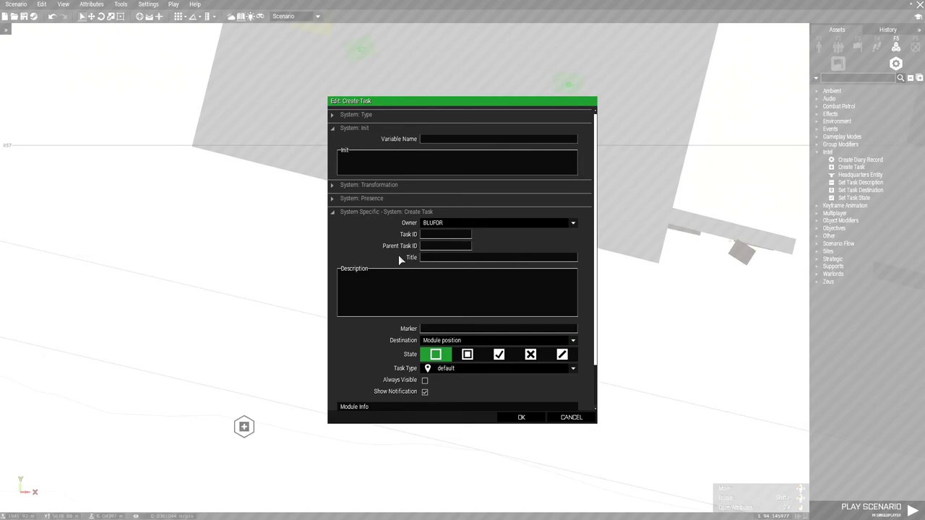
type("ill the Officer")
key("Tab")
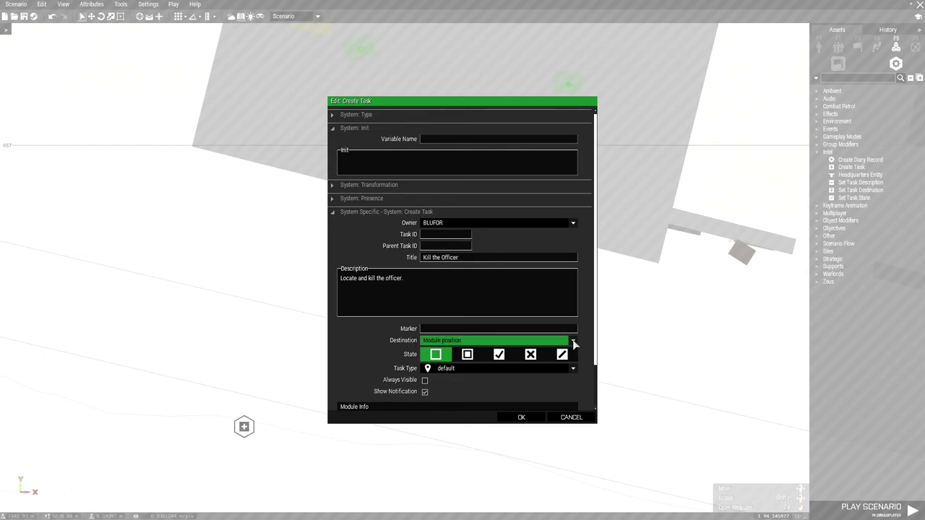
Set the officer task's destination to Disabled and its task type to kill, and accept the attributes
left_click(574, 344)
left_click(542, 351)
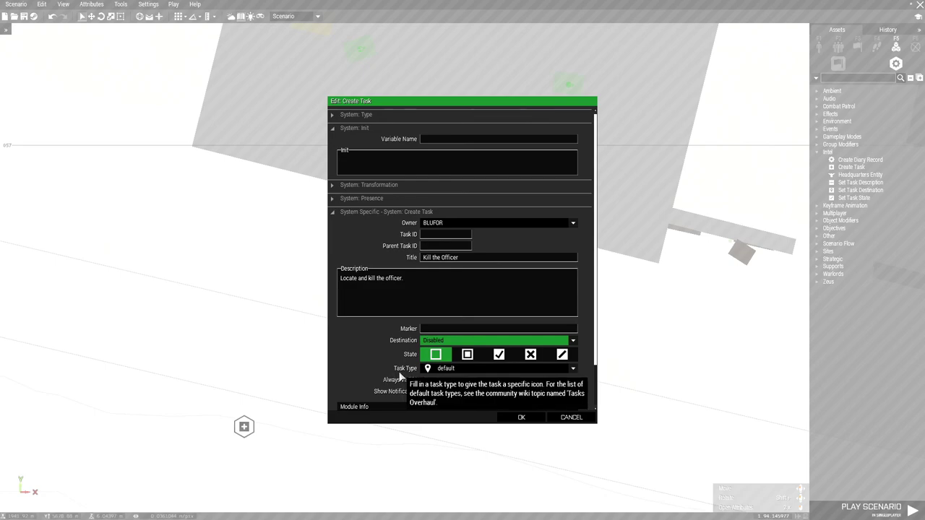
left_click(456, 369)
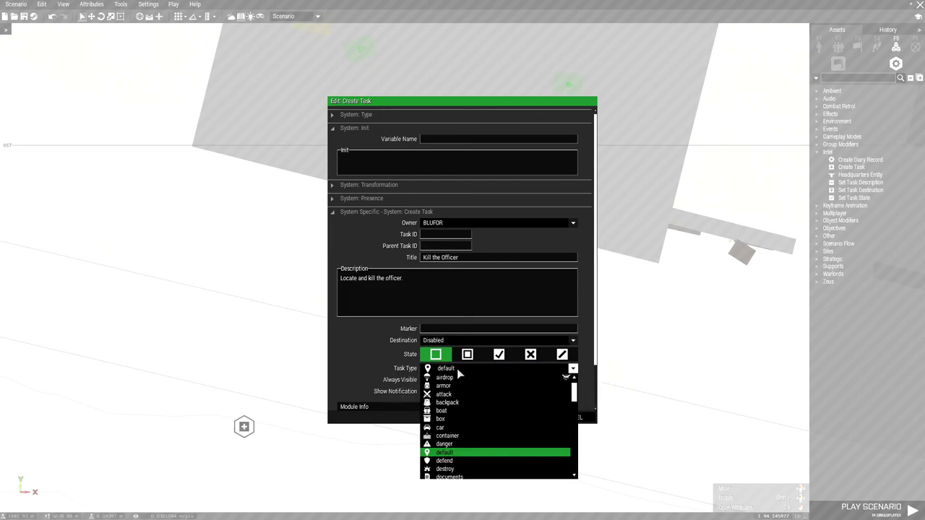
scroll(466, 406, "down", 5)
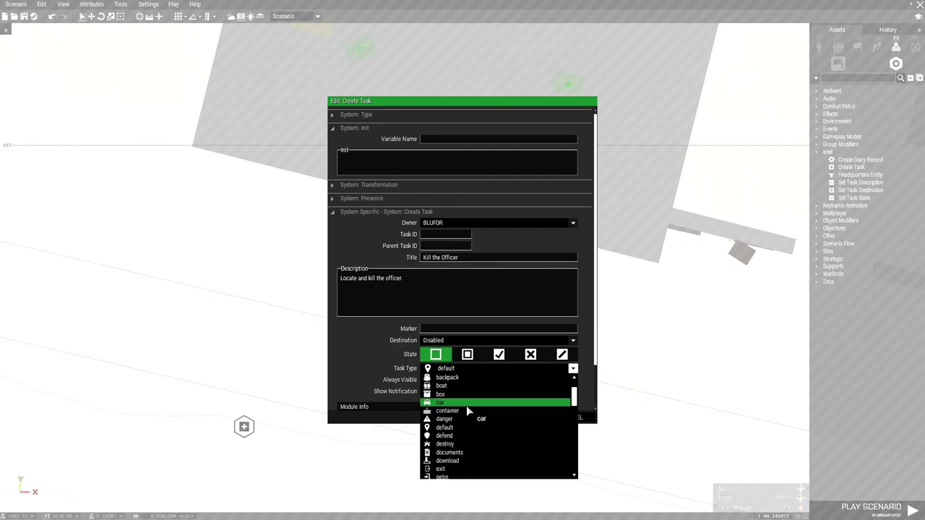
scroll(466, 405, "down", 3)
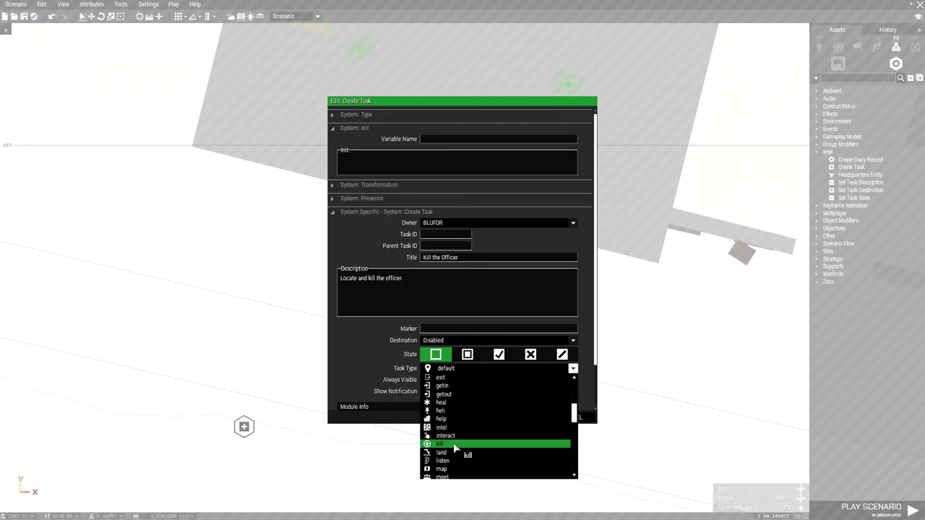
left_click(453, 443)
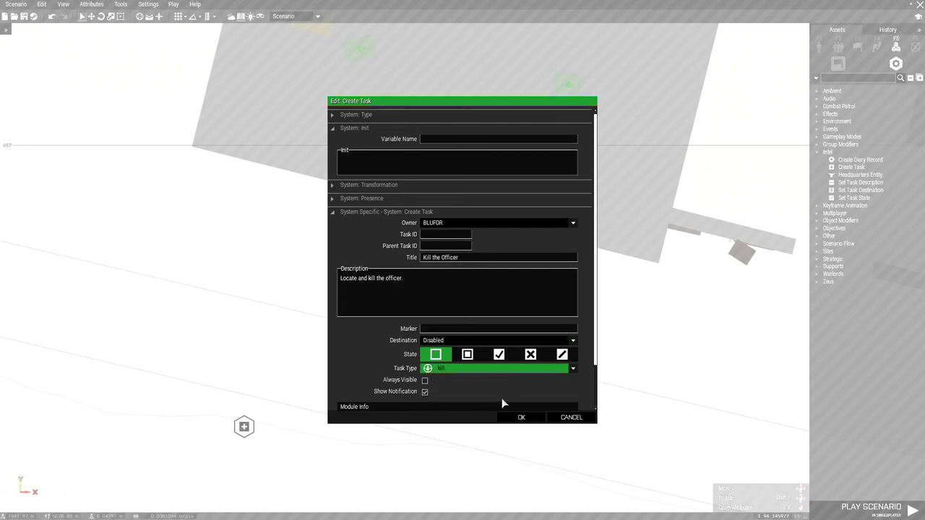
left_click(526, 417)
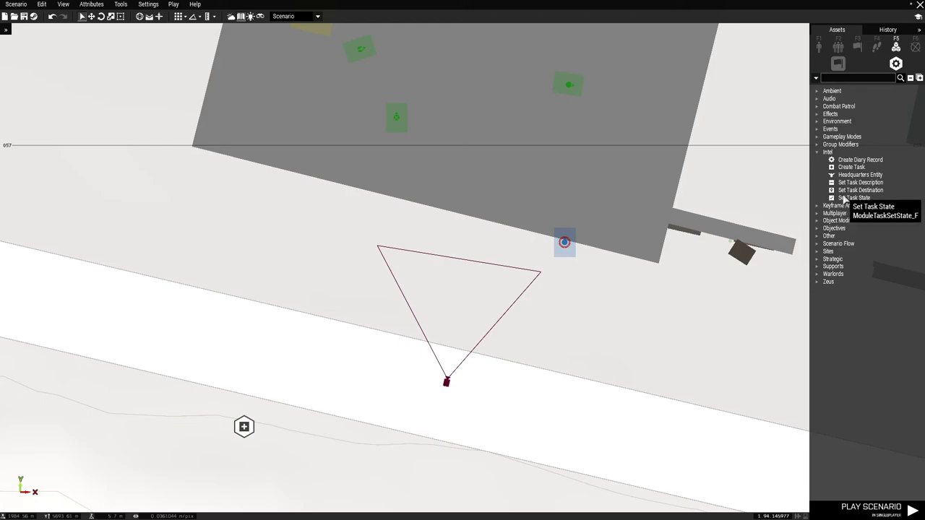
Place a Set Task State module just north of the Create Task module and sync it to that module
left_click(849, 200)
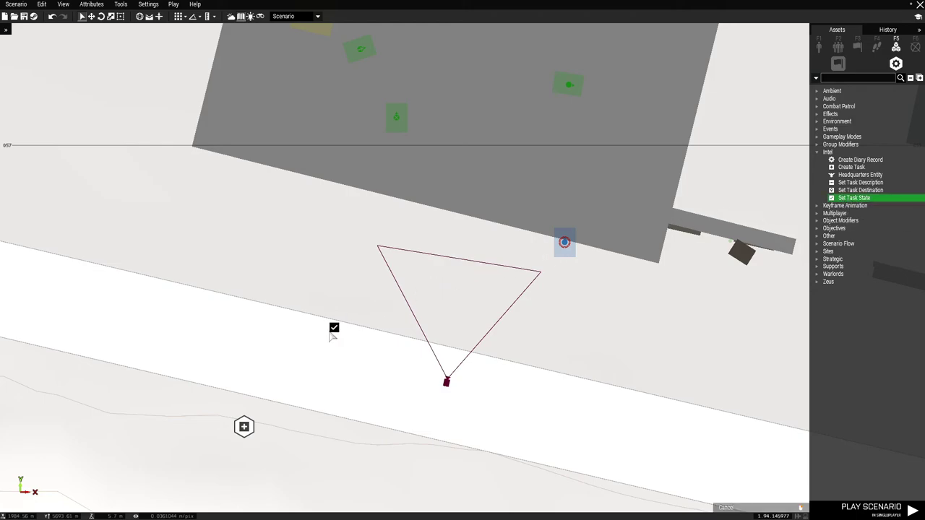
left_click(248, 381)
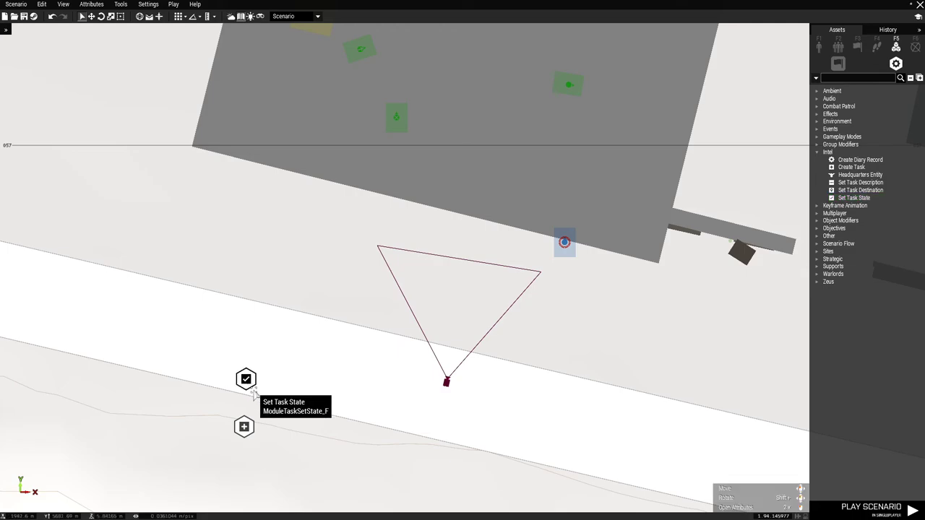
right_click(248, 379)
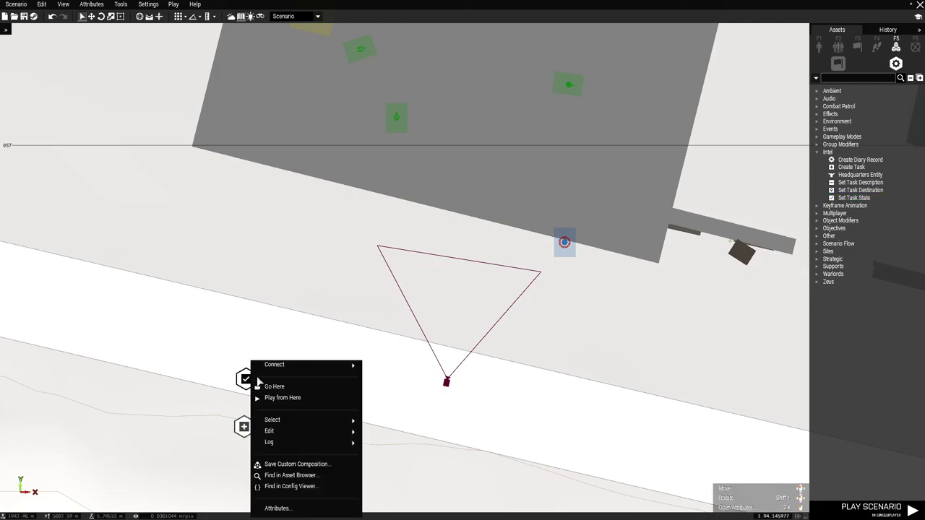
mouse_move(322, 366)
left_click(388, 367)
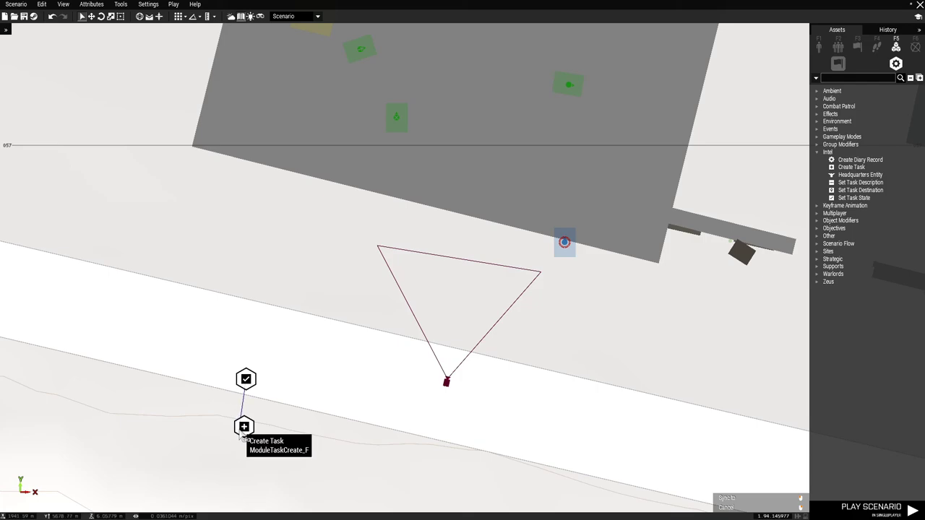
left_click(244, 427)
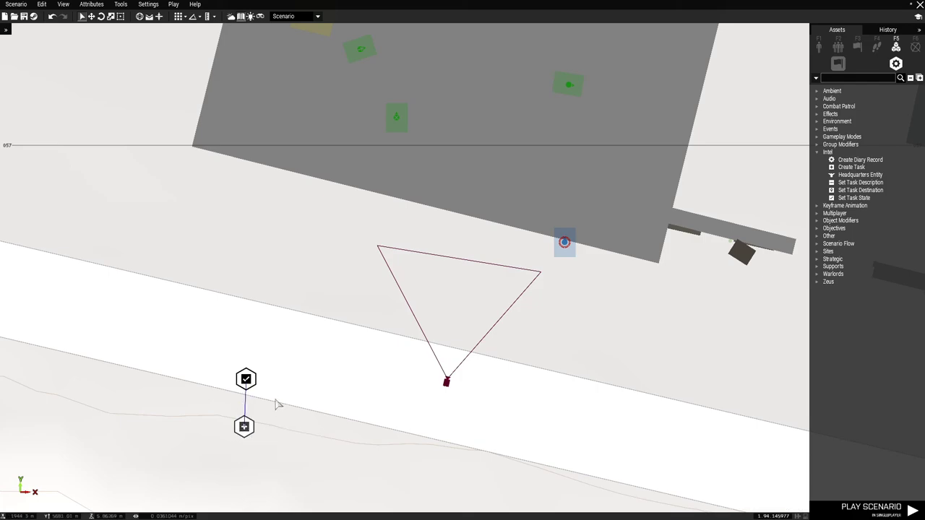
Set the Set Task State module's state to the check-mark option and accept the attributes
double_click(246, 379)
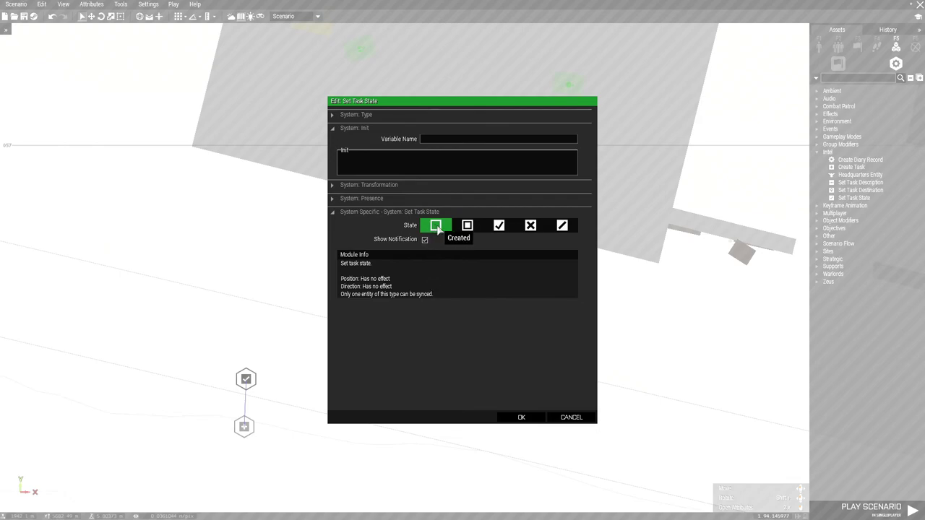
left_click(500, 226)
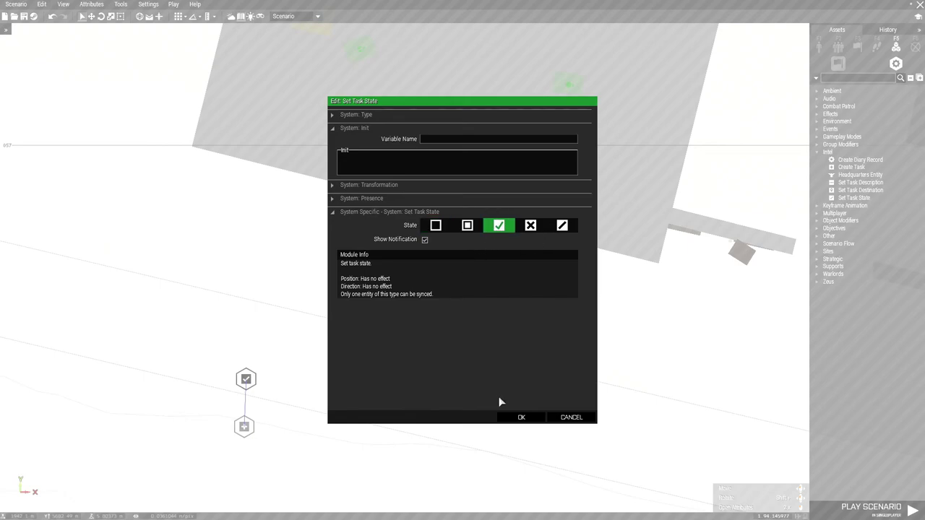
left_click(521, 418)
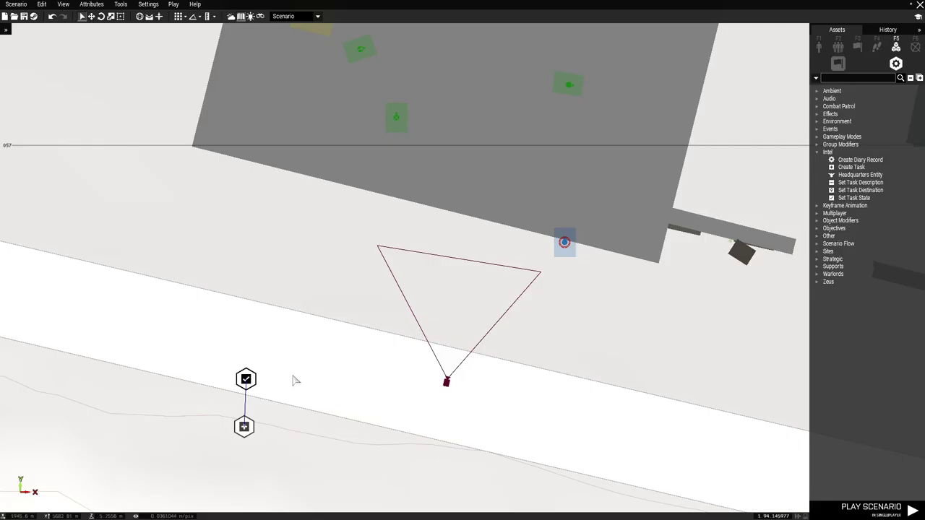
Place a plain Trigger on the road just north of the Set Task State module and sync it to that module
left_click(858, 47)
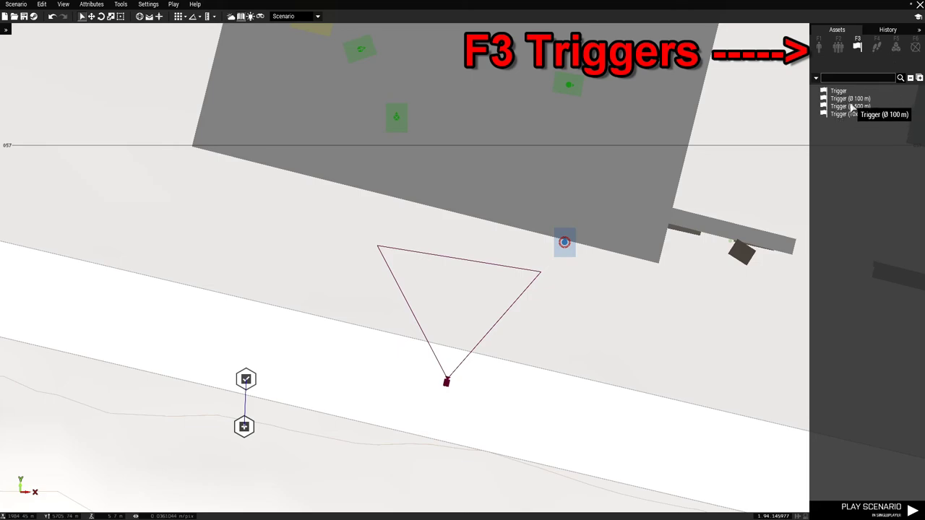
left_click(838, 91)
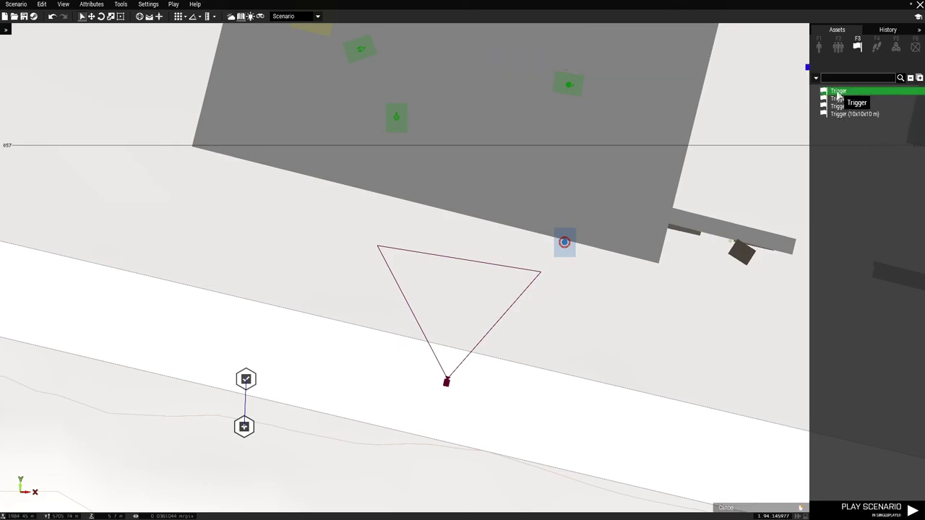
left_click(251, 332)
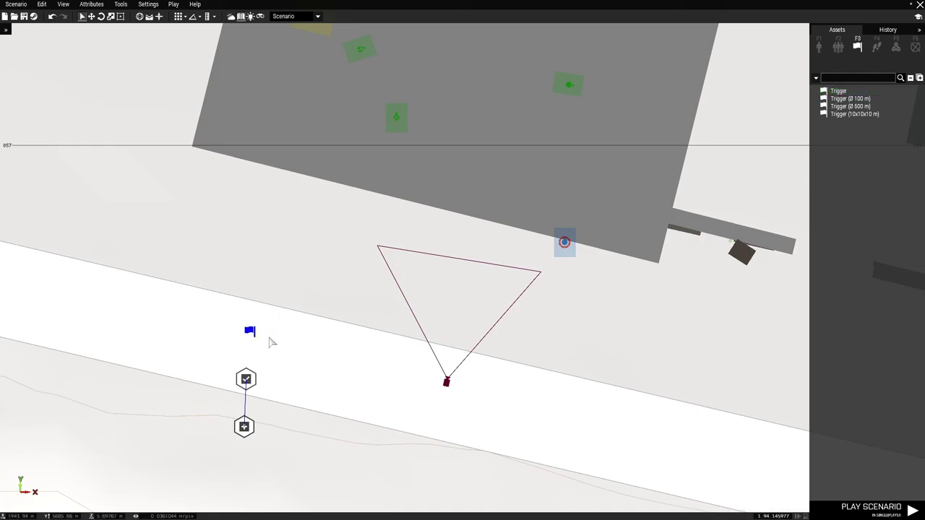
right_click(250, 332)
mouse_move(272, 338)
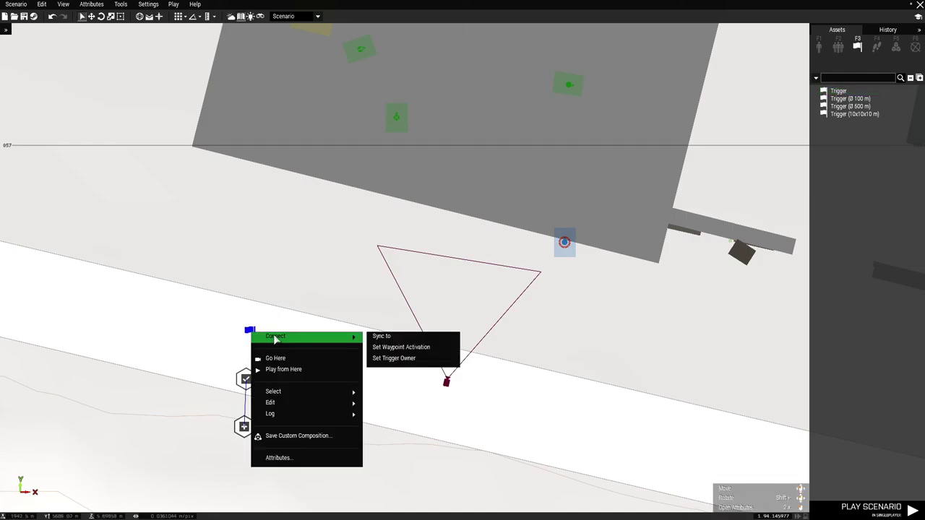
left_click(379, 335)
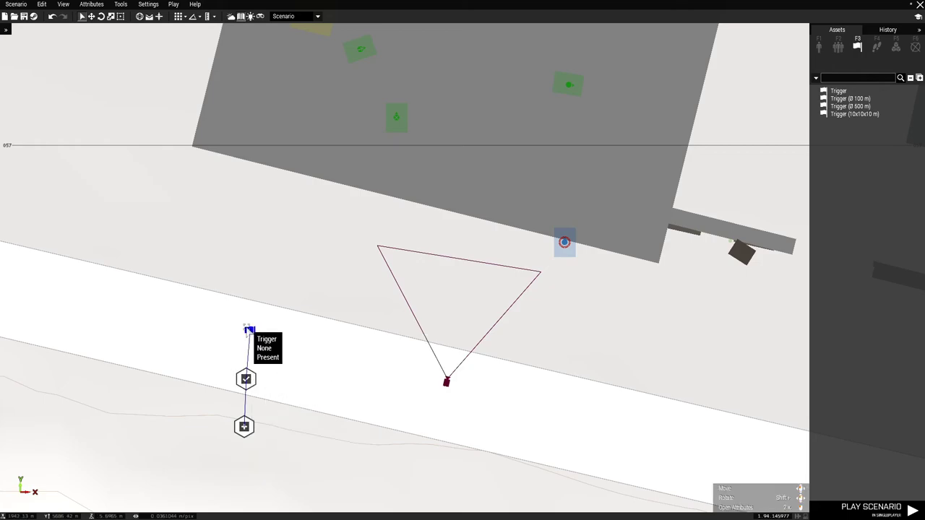
Replace the trigger's condition with "!Alive of" and accept the attributes
double_click(250, 331)
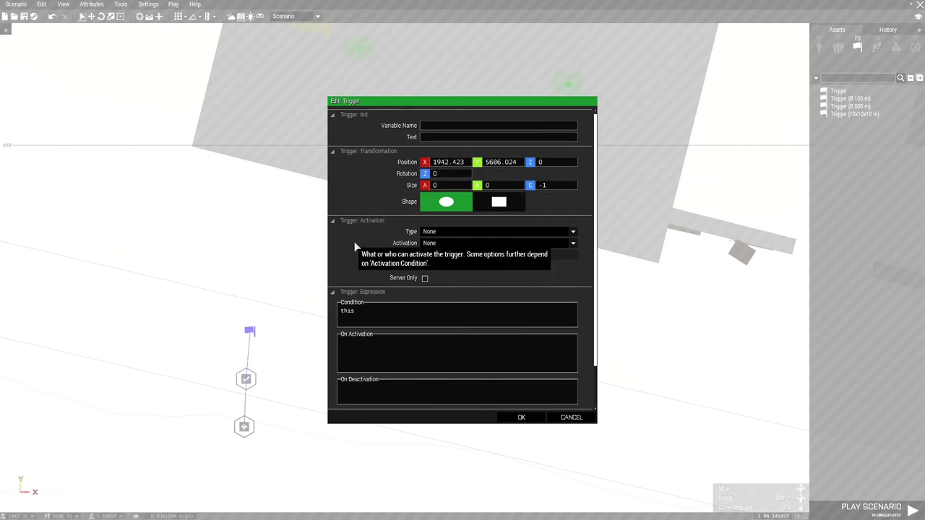
left_click_drag(365, 311, 345, 322)
key("BackSpace")
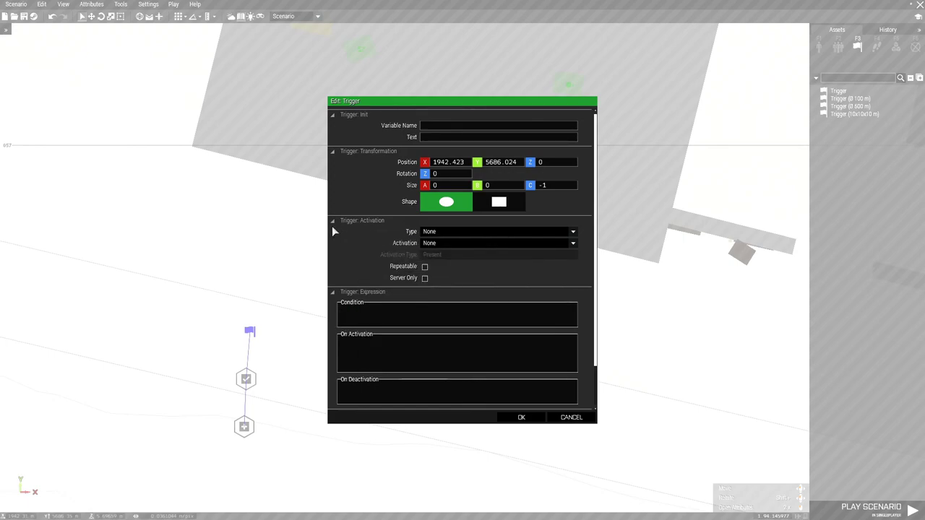
type("A")
key("BackSpace")
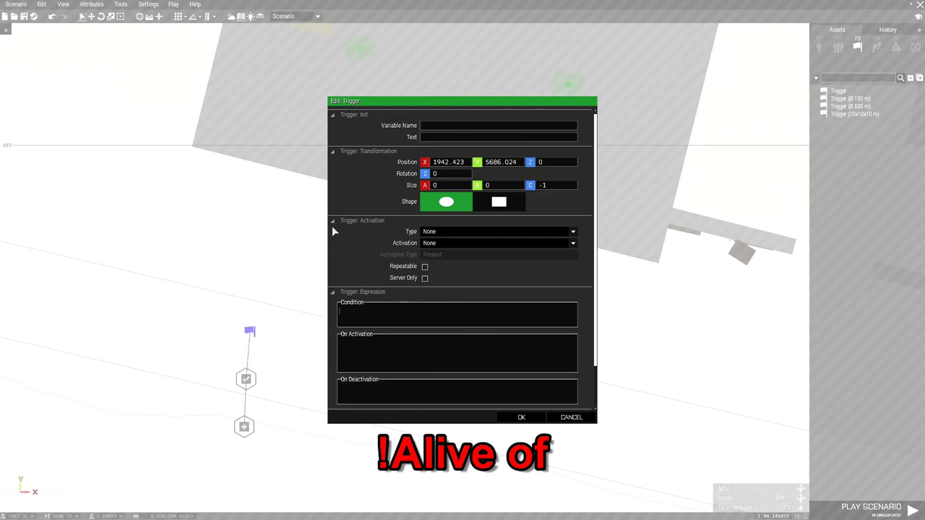
type("!Alive of")
left_click(522, 417)
Copy the trigger, Set Task State and Create Task chain together and paste four copies in a row to its east
right_click_drag(325, 390, 375, 329)
left_click(375, 329)
right_click_drag(368, 367, 268, 518)
right_click_drag(315, 292, 297, 349)
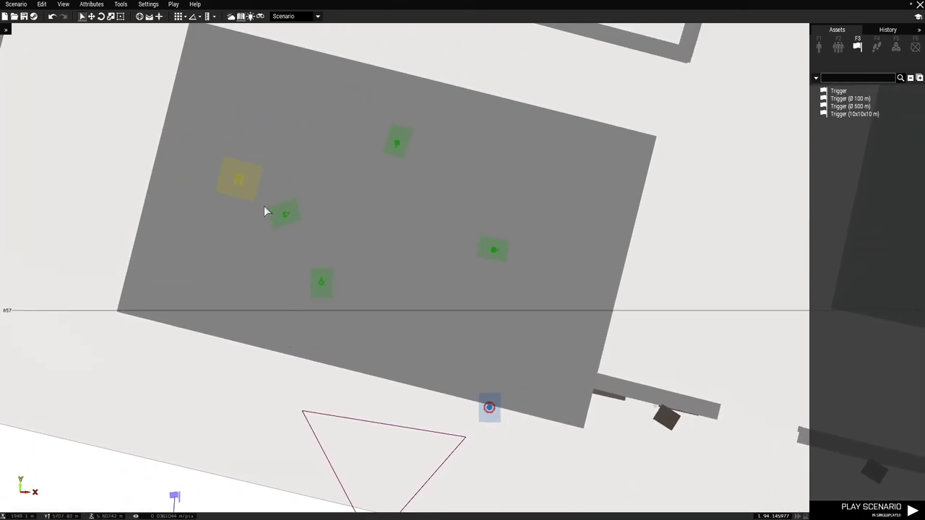
right_click_drag(280, 388, 219, 388)
right_click_drag(165, 431, 272, 202)
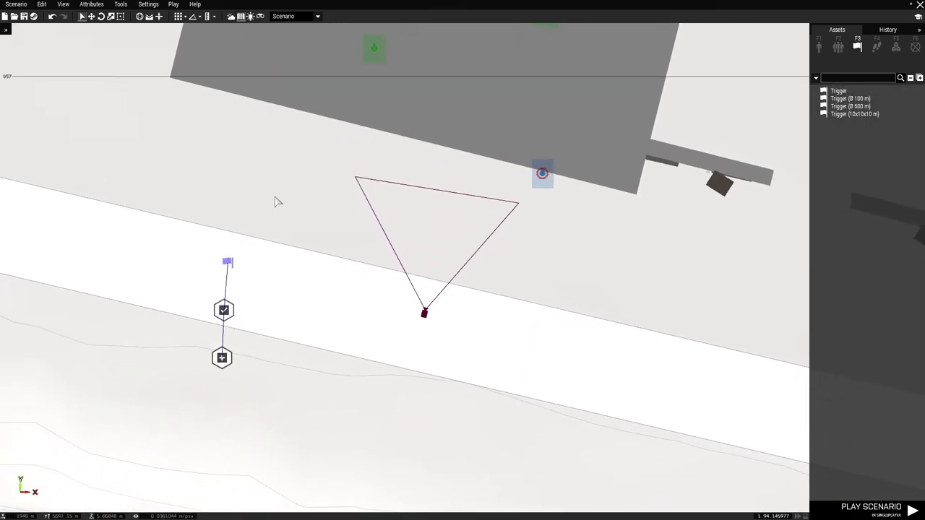
left_click_drag(193, 228, 308, 385)
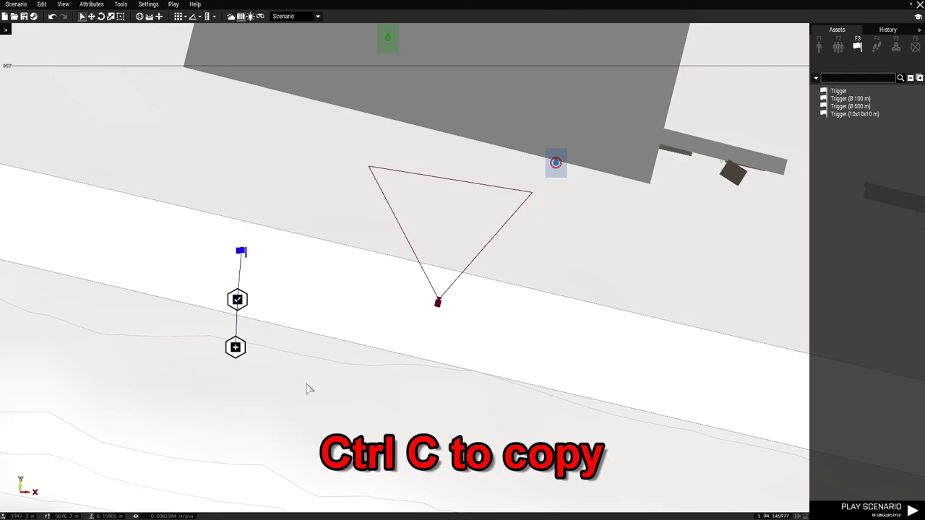
right_click_drag(283, 418, 334, 396)
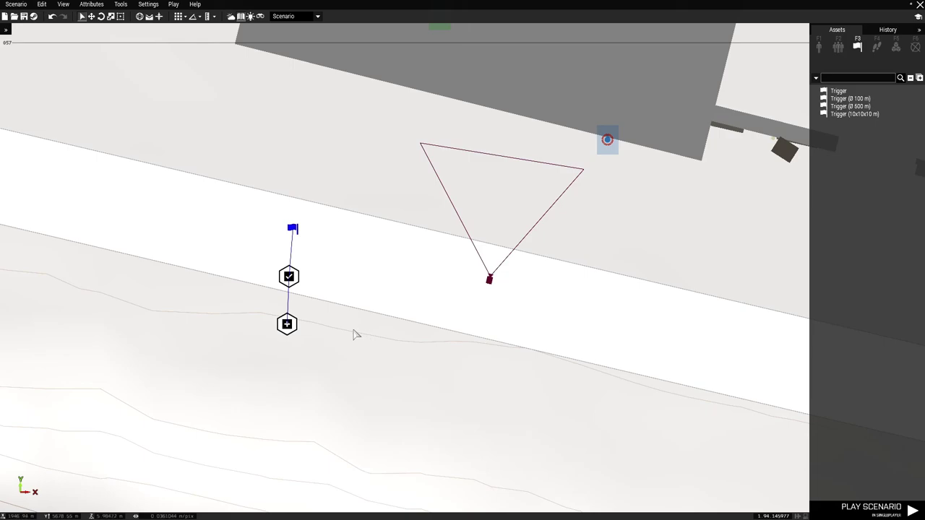
key("ctrl+v")
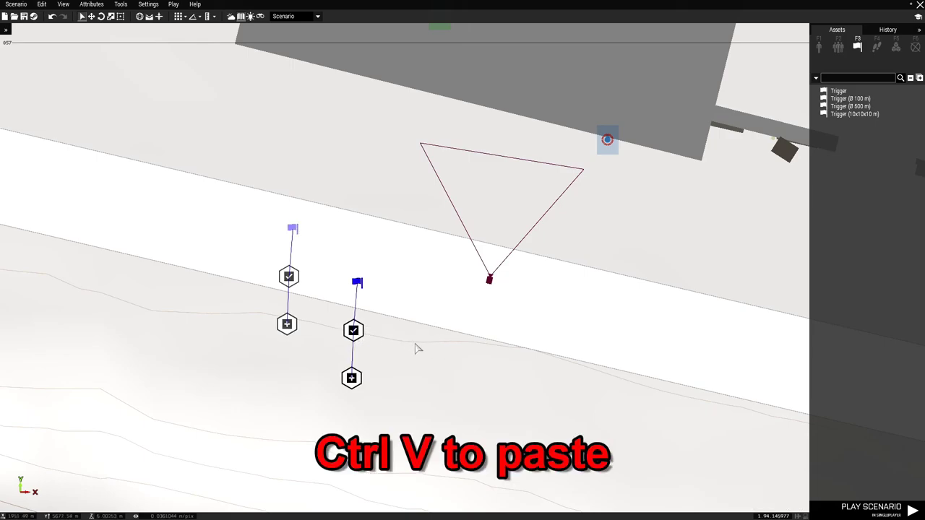
key("ctrl+v")
key("ctrl+v")
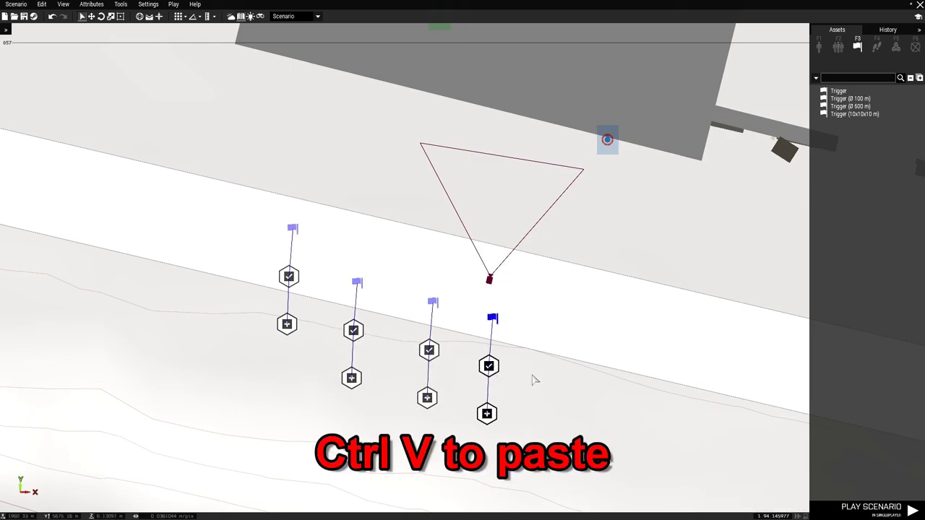
key("ctrl+v")
Move the four pasted task chains north together so they line up more closely with the original chain
left_click_drag(250, 352, 298, 345)
left_click_drag(320, 445, 654, 272)
left_click_drag(488, 367, 489, 327)
left_click(568, 335)
Change the condition of the second chain's trigger to "!Alive rm" and accept the attributes
right_click_drag(635, 375, 604, 437)
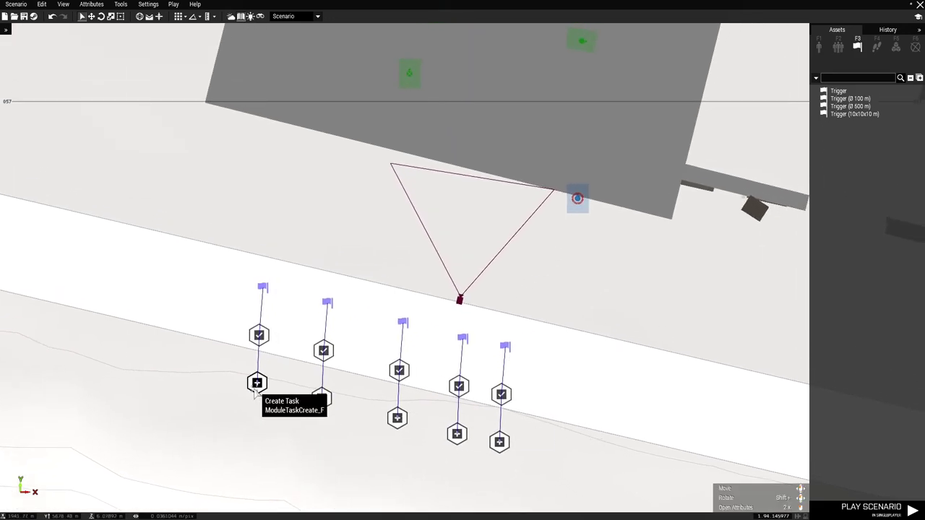
scroll(310, 376, "up", 2)
right_click_drag(391, 318, 335, 332)
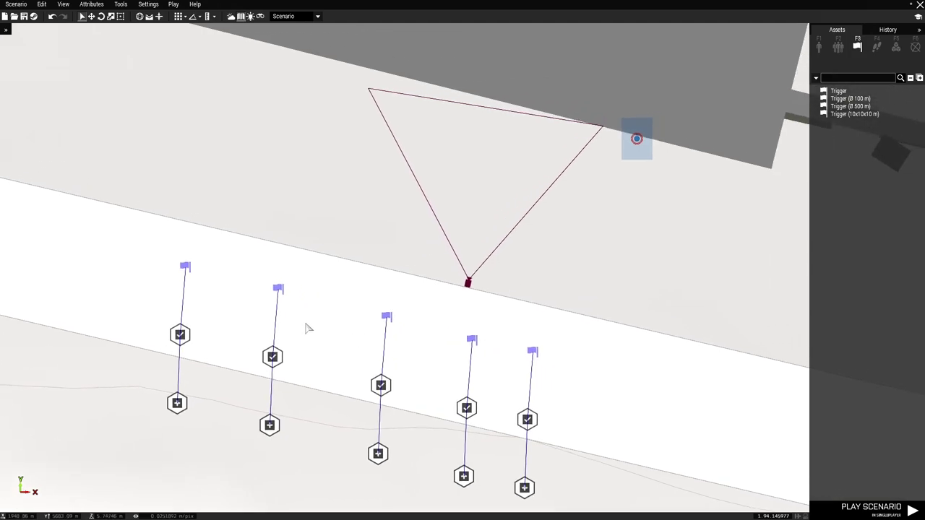
double_click(278, 287)
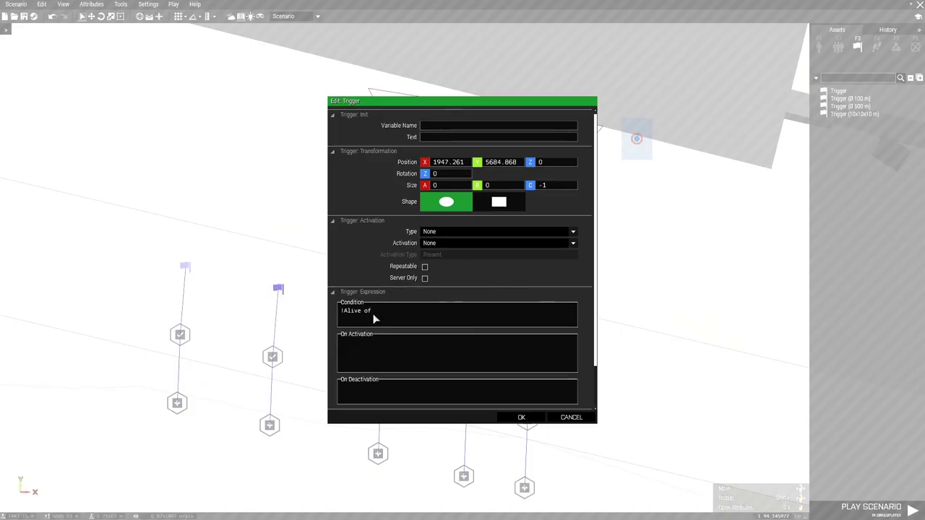
left_click_drag(374, 312, 366, 311)
type("rm")
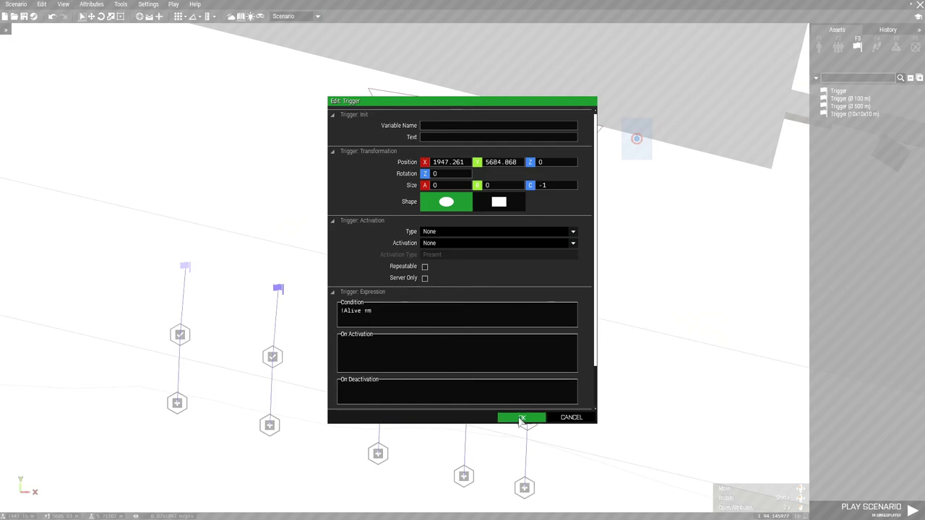
left_click(521, 417)
Retitle the second chain's task "Kill the rifleman", name the rifleman instead of the officer in its description, and accept the attributes
right_click_drag(306, 410, 322, 362)
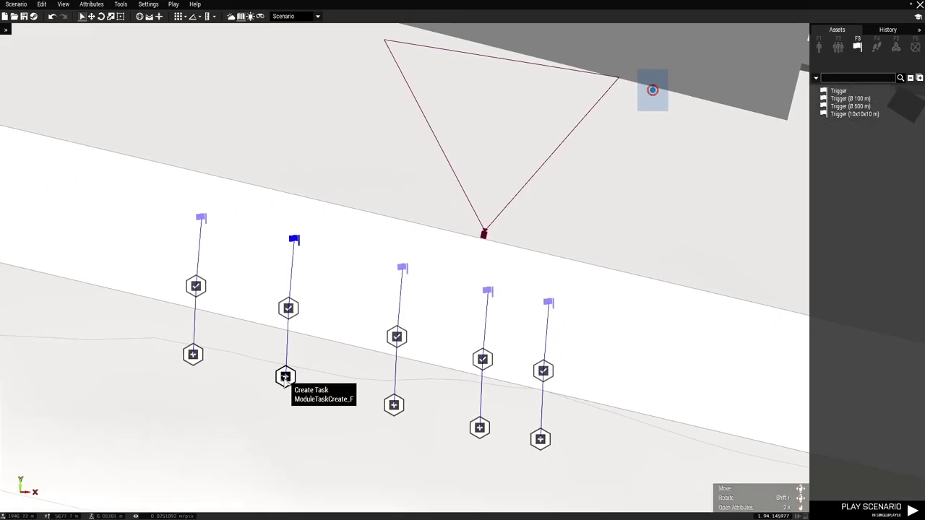
double_click(286, 377)
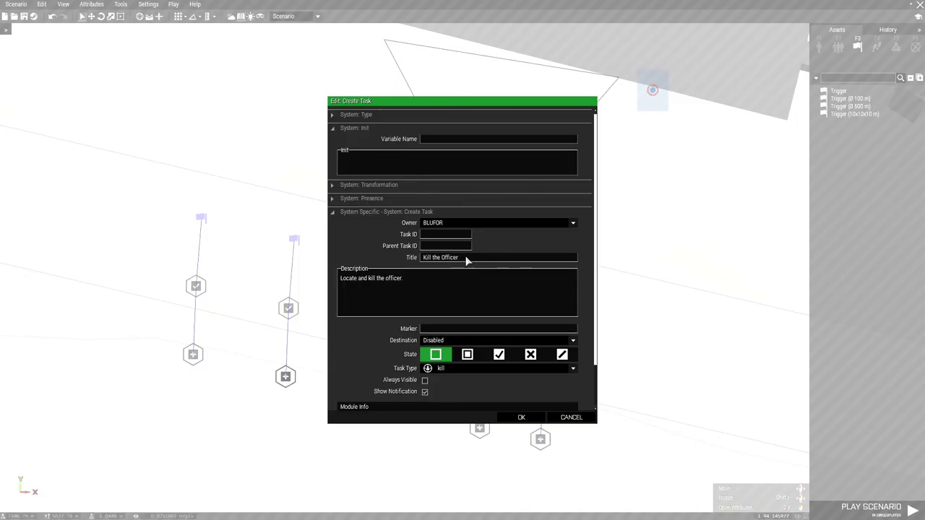
left_click_drag(464, 261, 447, 263)
type("rifleman")
left_click_drag(389, 279, 400, 284)
type("r")
left_click(525, 417)
left_click(397, 395)
right_click_drag(425, 380, 409, 394)
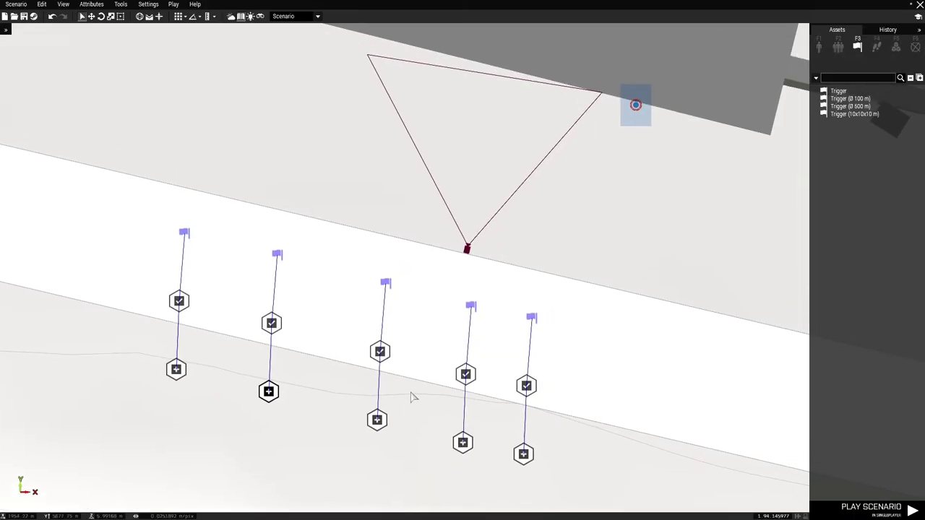
Change the condition of the third chain's trigger to "!Alive gren" and accept the attributes
left_click(405, 308)
double_click(386, 282)
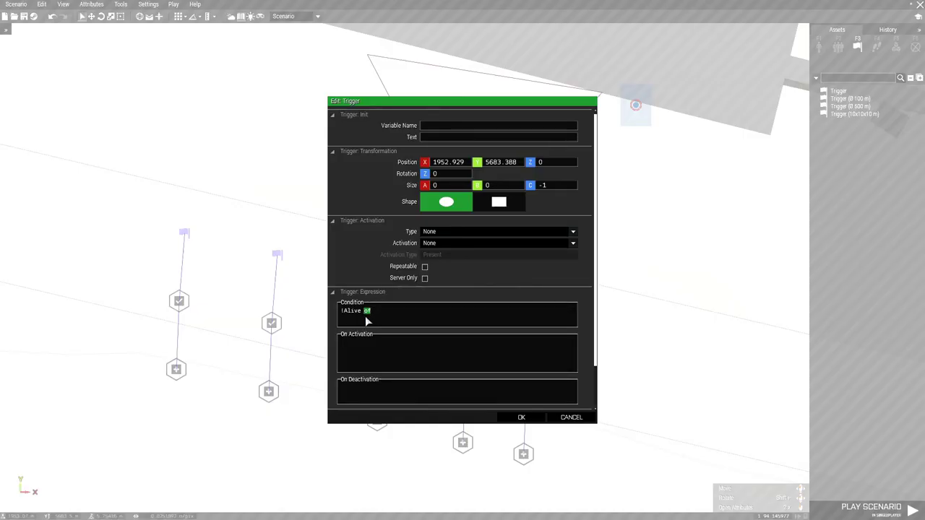
type("gren")
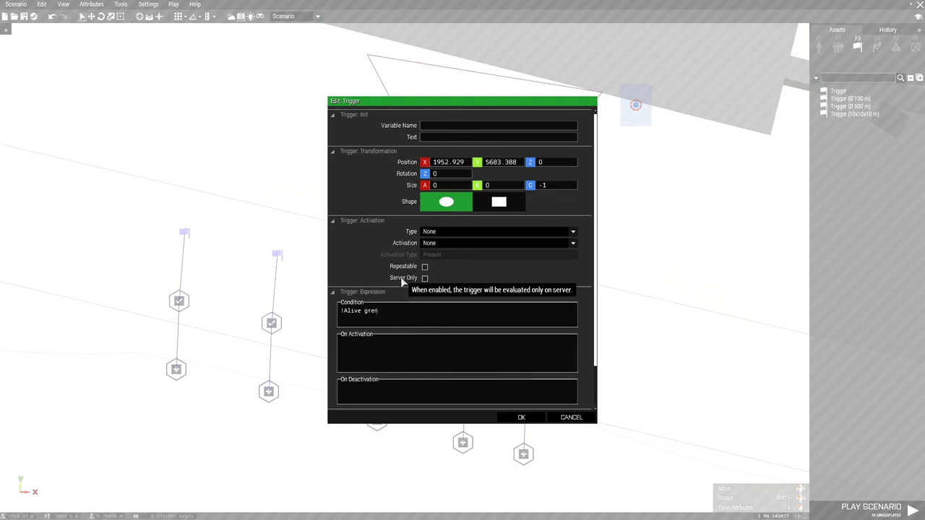
left_click(521, 417)
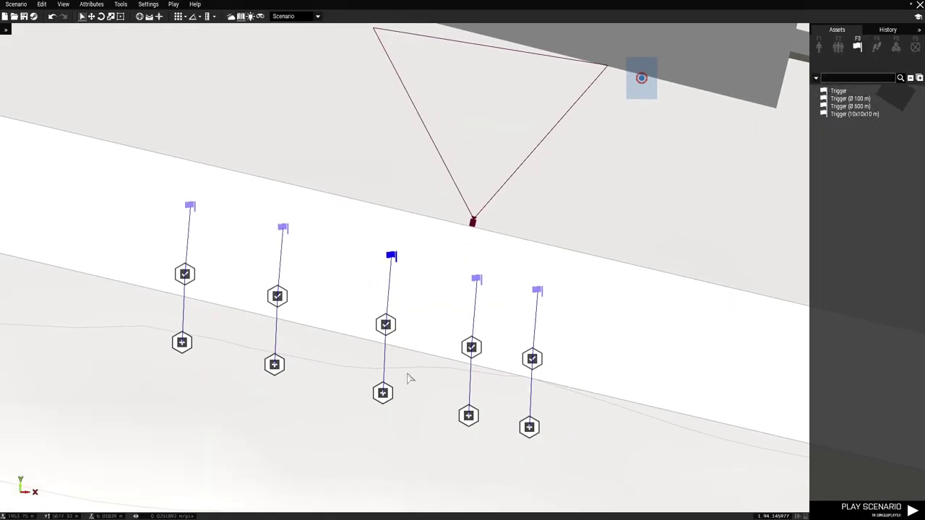
Retitle the third chain's task "Kill the Grenadier", name the grenadier instead of the officer in its description, and accept the attributes
double_click(382, 393)
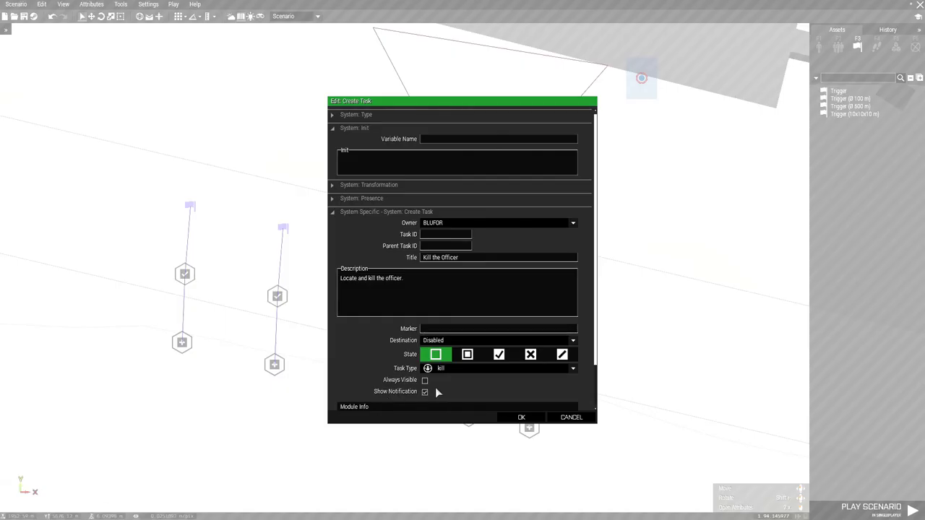
left_click_drag(466, 260, 443, 267)
type("G")
type("adier")
type("gren")
left_click(522, 419)
Change the condition of the fourth chain's trigger to "!Alive mg" and accept the attributes
right_click_drag(422, 362, 381, 392)
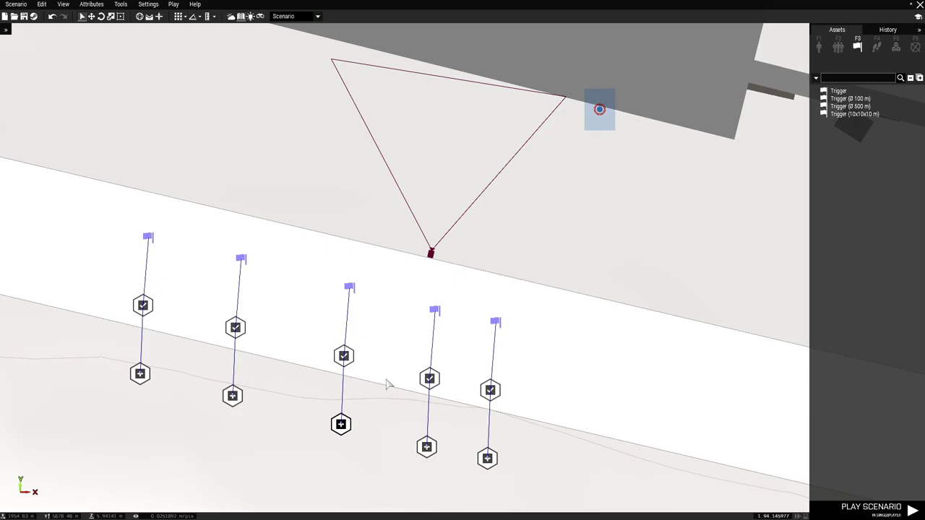
double_click(434, 310)
left_click_drag(375, 311, 367, 315)
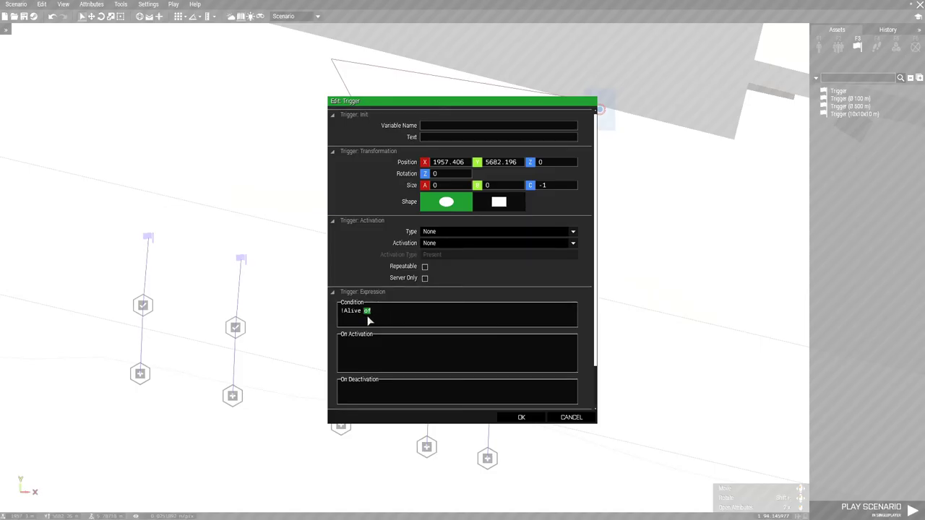
type("mg")
left_click(522, 417)
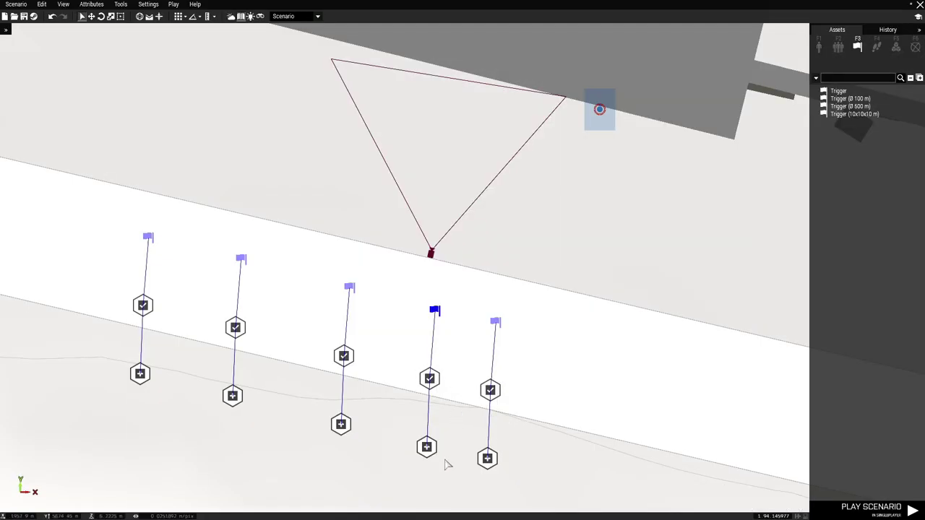
Retitle the fourth chain's task "Kill the Autorifleman", name the Autorifleman instead of the officer in its description, and accept the attributes
left_click(427, 448)
double_click(426, 448)
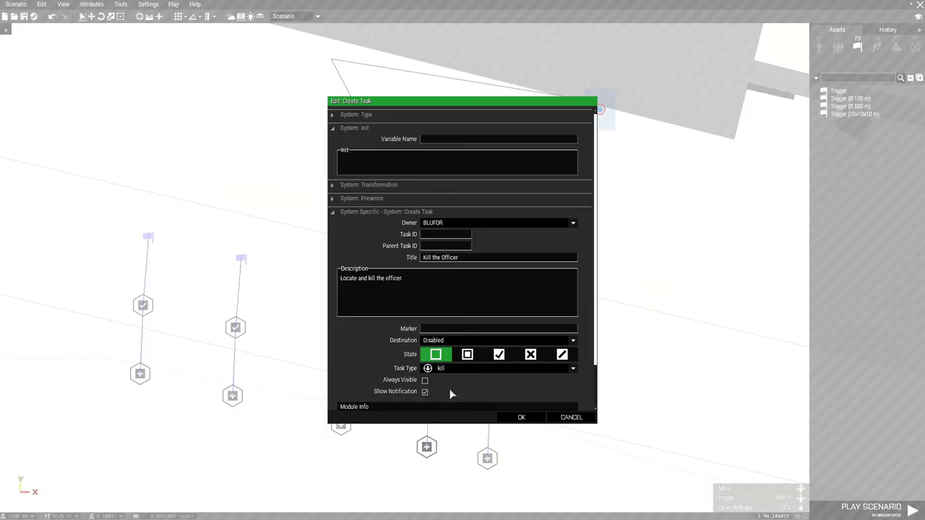
double_click(451, 258)
type("Autorifleman")
type("Autorifleman")
left_click(522, 416)
Change the condition of the fifth chain's trigger to "!Alive cache" and accept the attributes
right_click_drag(398, 375, 333, 329)
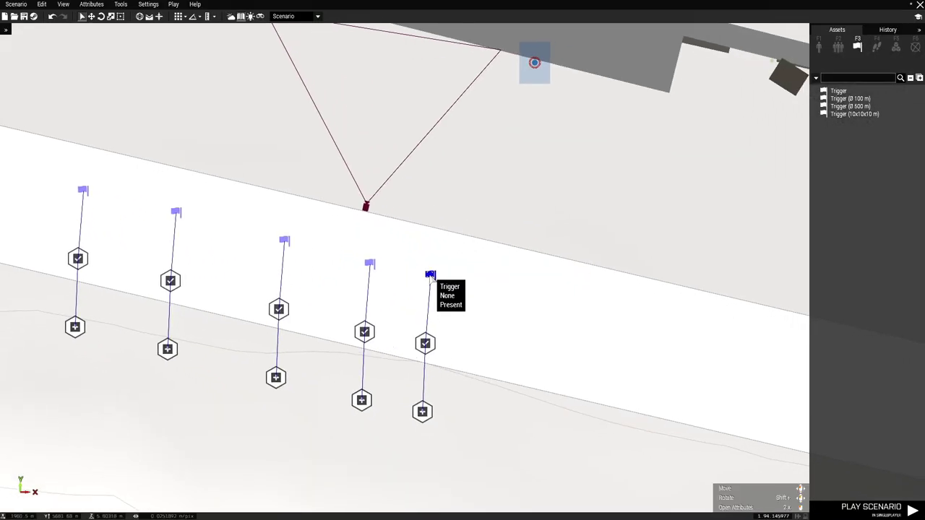
double_click(431, 275)
left_click_drag(366, 312, 363, 312)
type("cache")
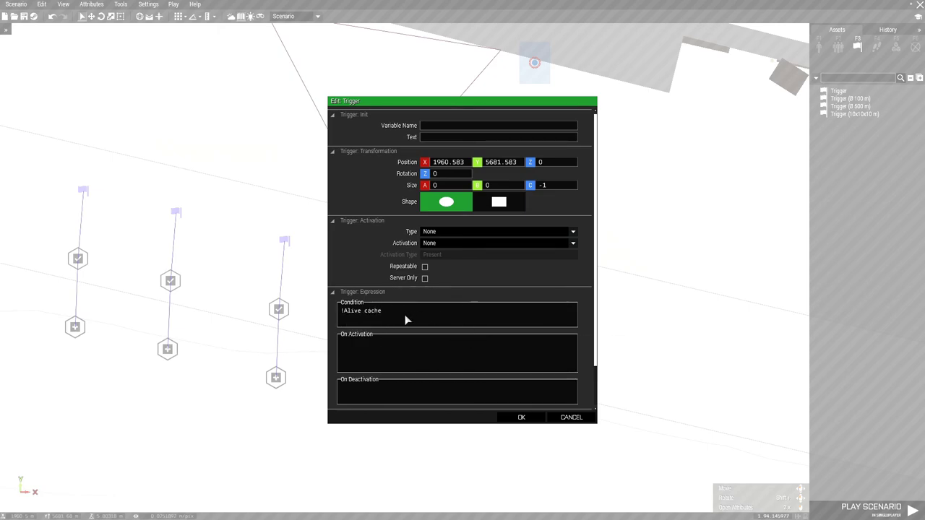
left_click(521, 416)
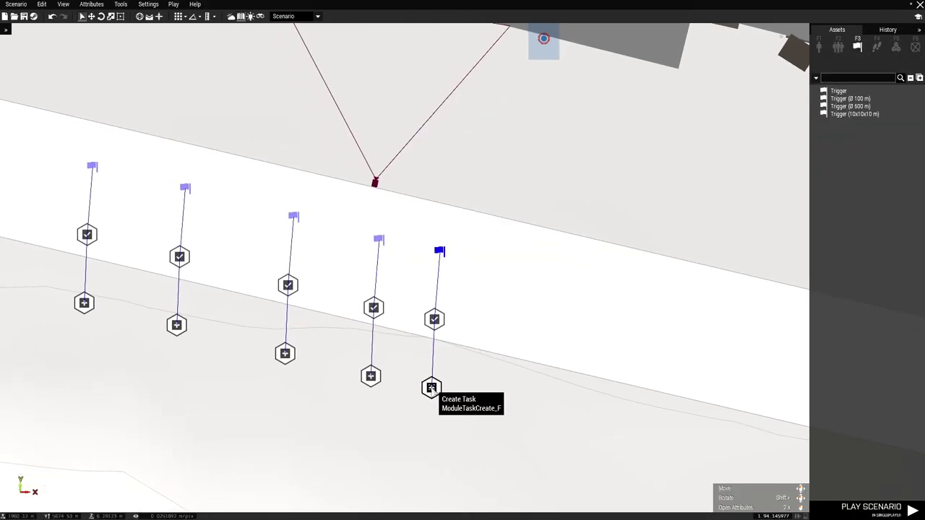
Retitle the fifth chain's task "Destroy the cache" and change its description to "Locate and destroy the ammo cache."
double_click(431, 388)
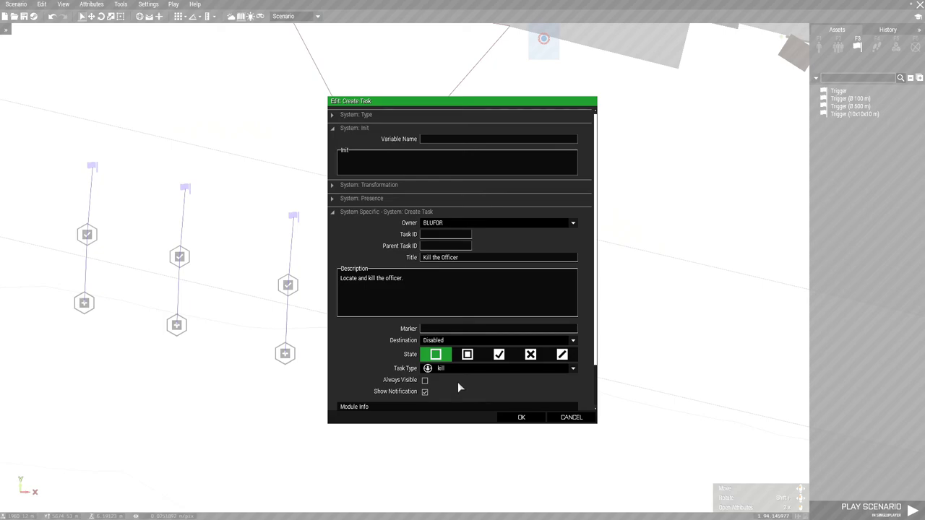
left_click_drag(470, 257, 445, 263)
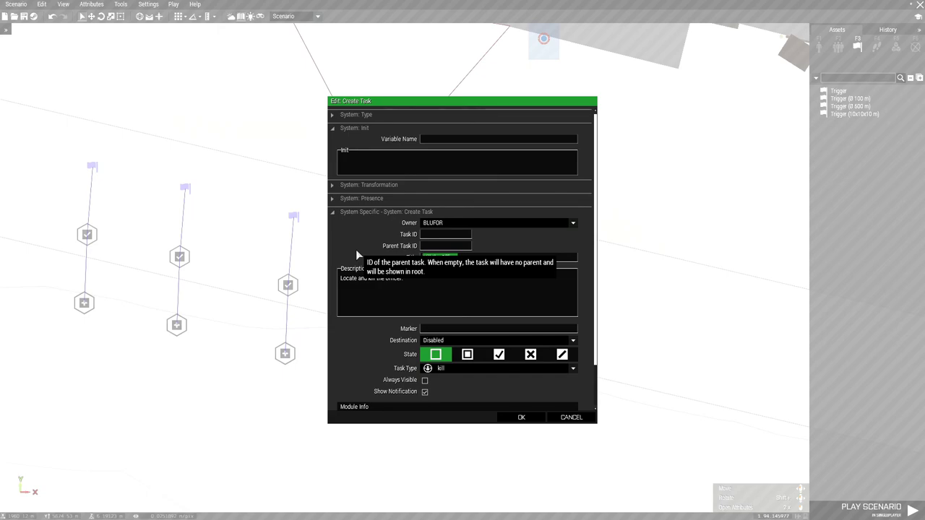
type("Exf")
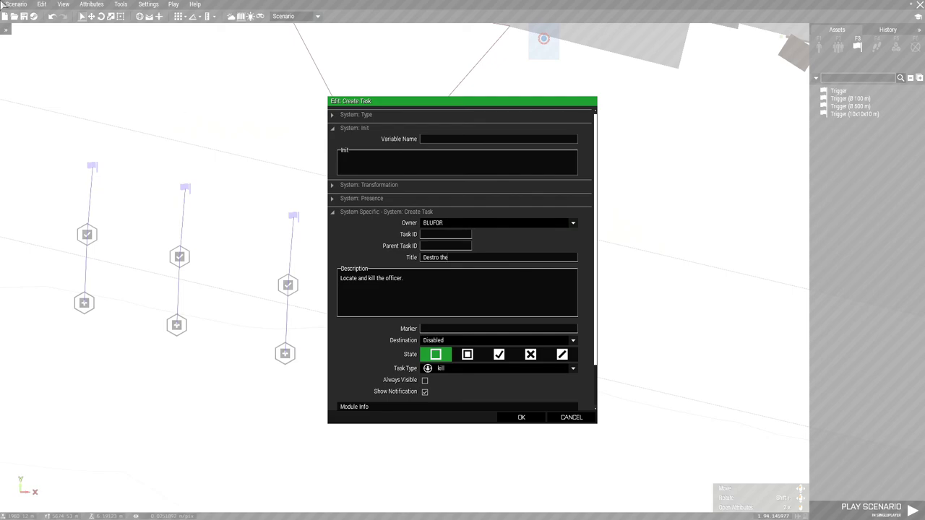
type("ache")
left_click_drag(368, 280, 380, 282)
type("destroy the ammo cache.")
Set the cache task's type to destroy and accept its attributes
left_click(449, 370)
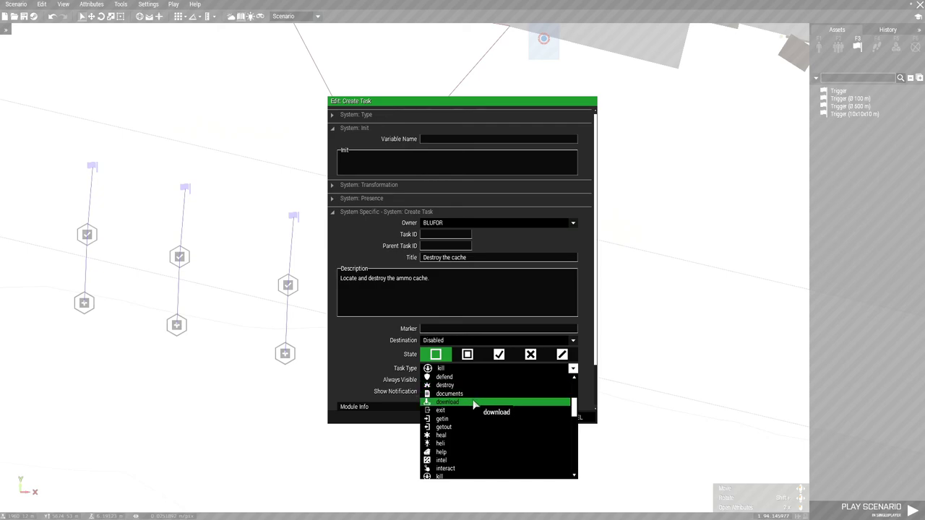
scroll(470, 414, "up", 2)
scroll(470, 413, "up", 2)
scroll(469, 413, "down", 4)
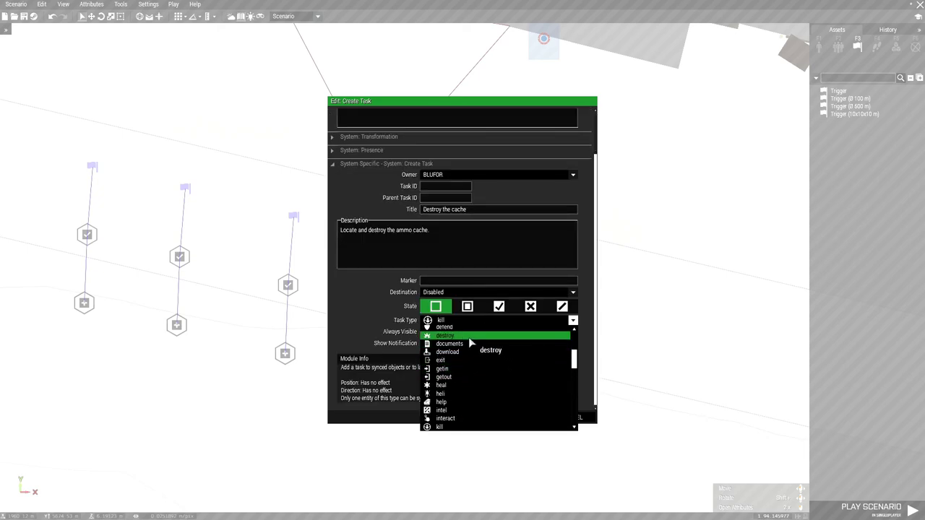
left_click(469, 337)
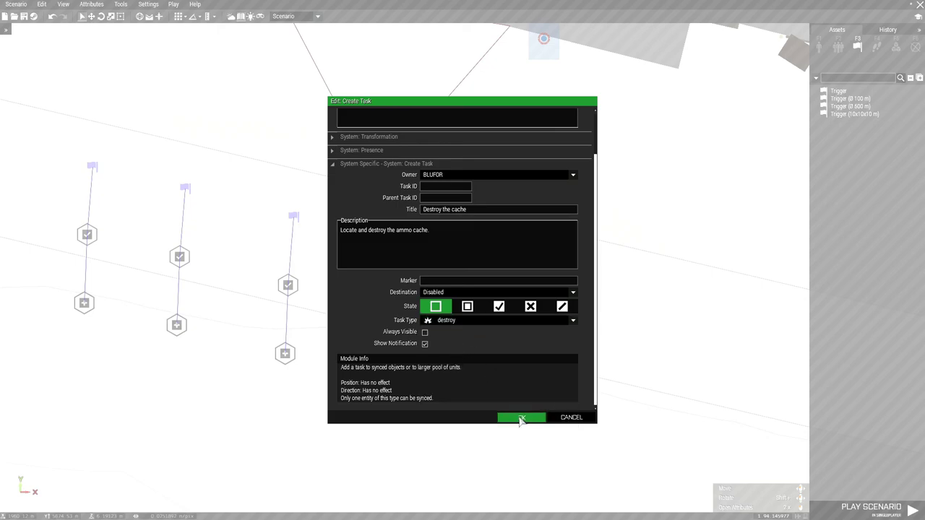
left_click(521, 418)
Place a new standalone trigger on the road just east of the fifth task chain
right_click_drag(498, 345, 479, 401)
scroll(490, 403, "down", 3)
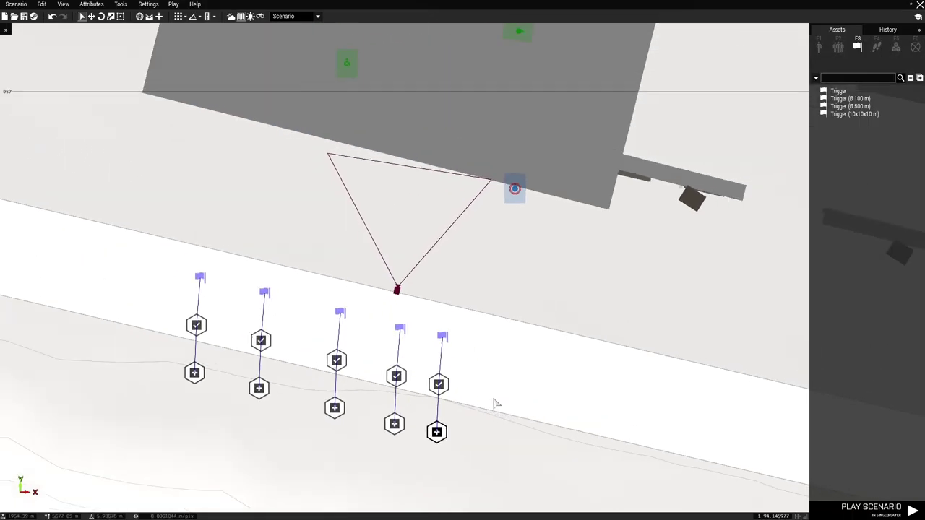
right_click_drag(554, 311, 450, 303)
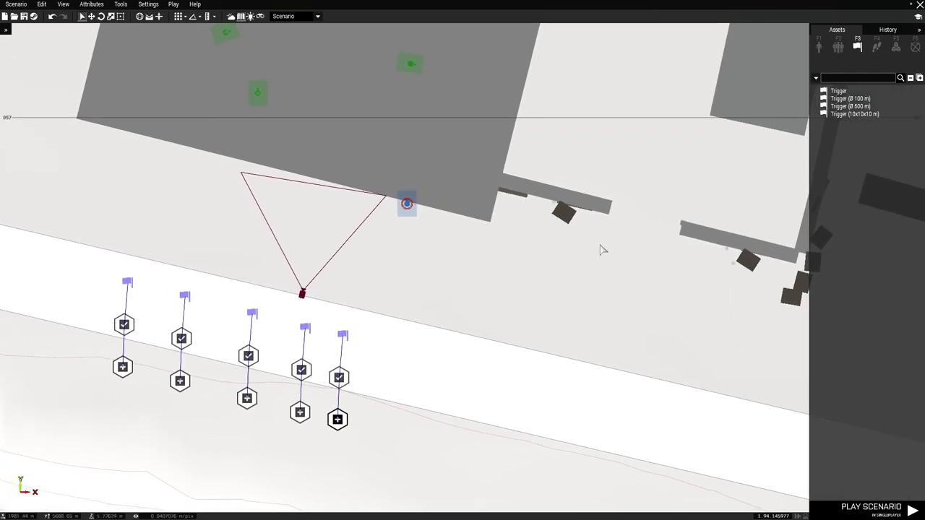
left_click(838, 92)
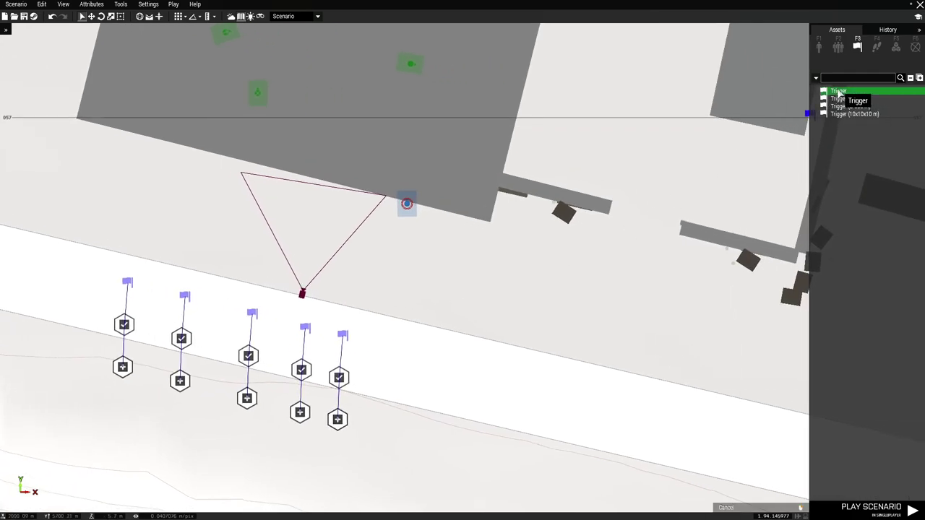
right_click_drag(461, 365, 497, 308)
left_click(439, 321)
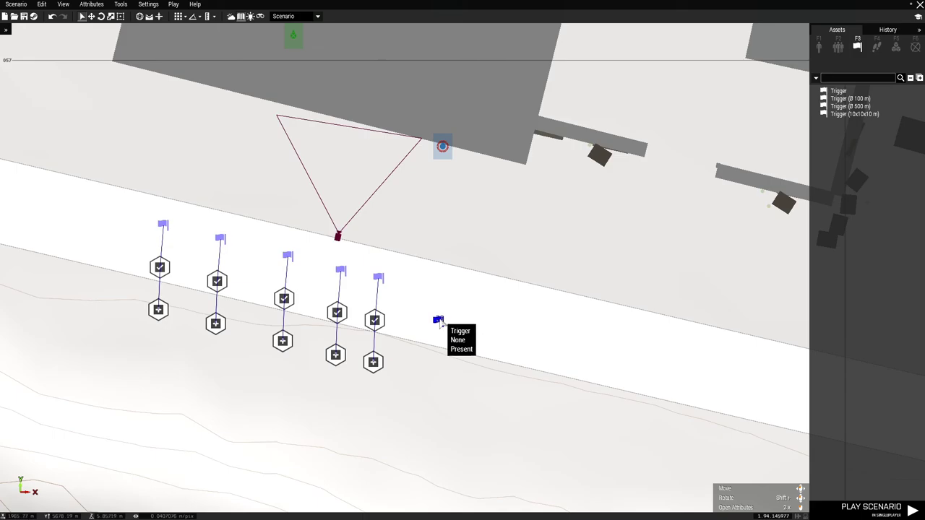
Replace the new trigger's default condition with "!Alive of &&"
double_click(438, 320)
left_click(368, 313)
key("BackSpace")
key("BackSpace")
key("BackSpace")
key("BackSpace")
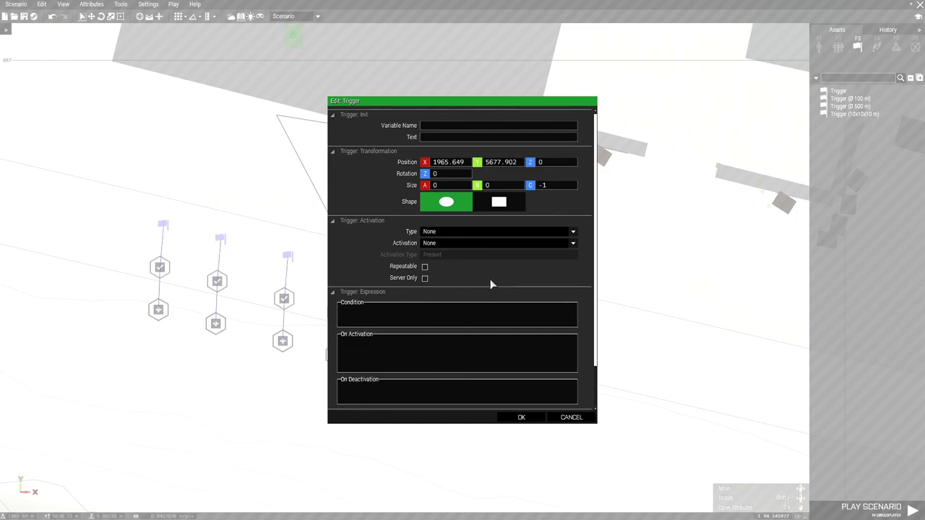
type("!Alive")
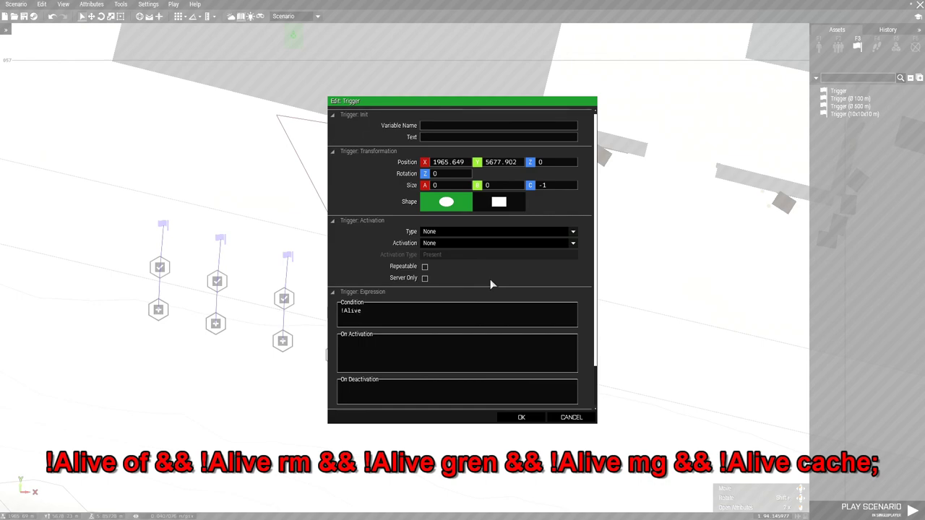
type(" of &&")
Extend the trigger's condition with "!Alive rm && !Alive gren &&" using copies of the first clause
left_click_drag(350, 323, 341, 325)
key("ctrl+c")
left_click(393, 312)
double_click(409, 313)
type("rm &&")
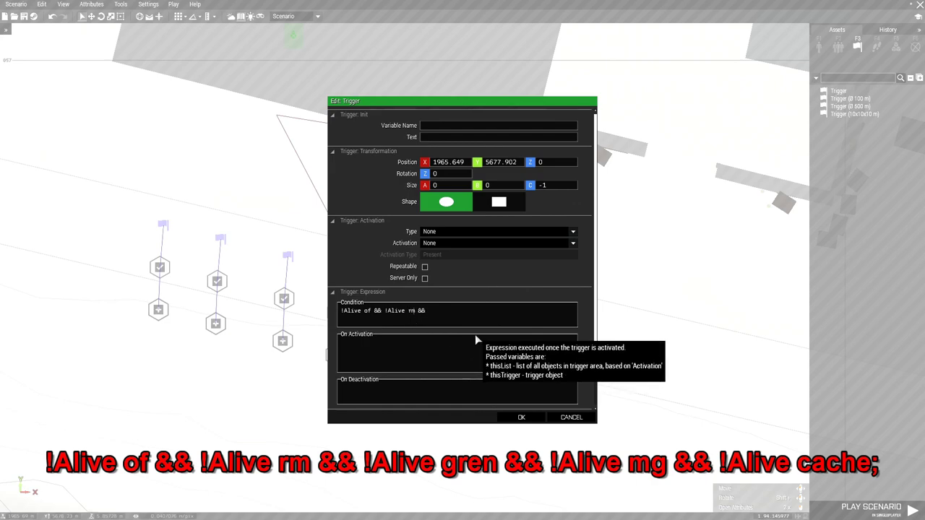
key("ctrl+v")
double_click(454, 313)
type("gren")
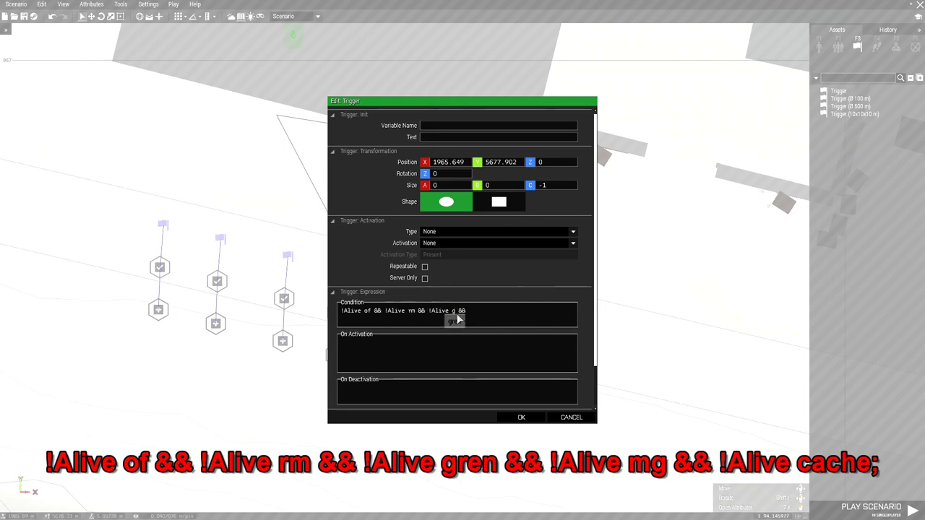
Finish the trigger's condition by adding "!Alive mg && !Alive cache;" after the grenadier clause
left_click(481, 312)
left_click(480, 315)
key("ctrl+v")
type("g")
key("ctrl+v")
key("BackSpace")
key("BackSpace")
key("BackSpace")
key("BackSpace")
key("BackSpace")
key("BackSpace")
type("cache")
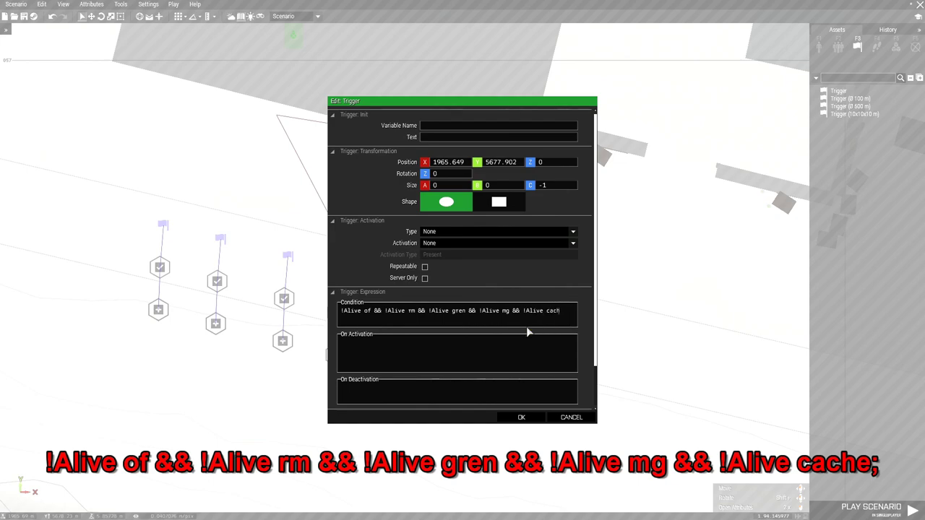
type(";")
Enter "[] call bis_fnc_endmission;" as the trigger's On Activation expression and accept the attributes
left_click(374, 349)
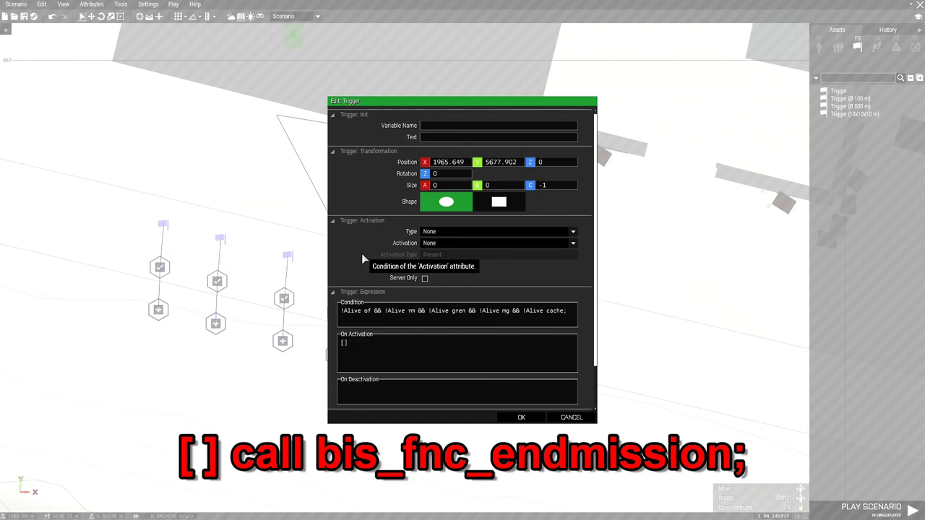
type("call b")
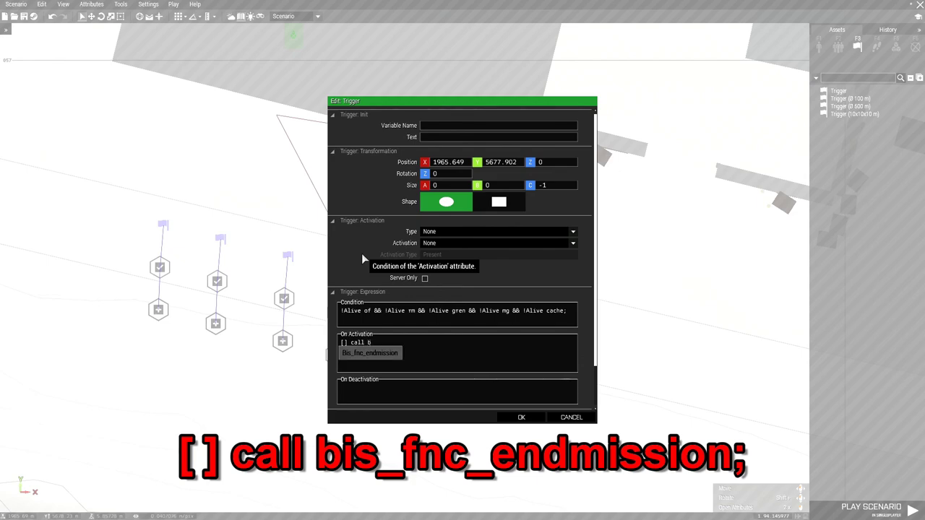
type("is_fnc_e")
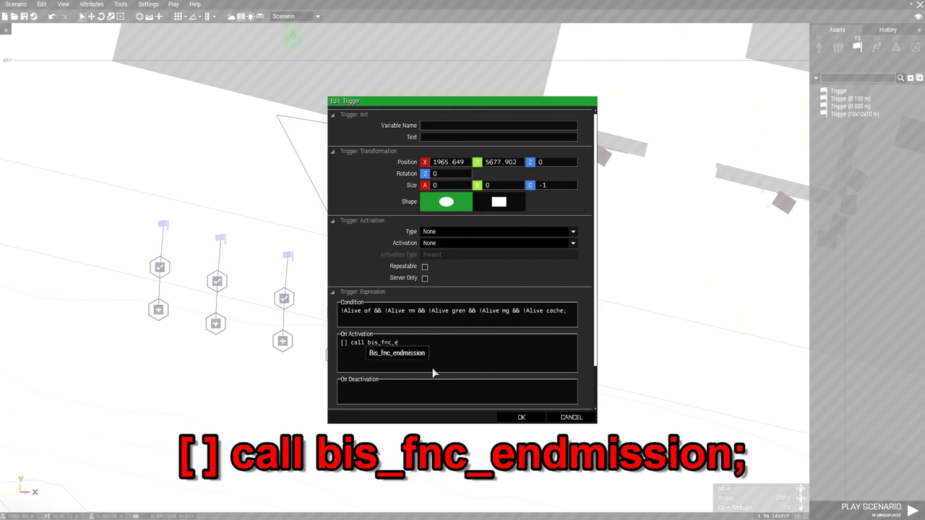
type("ndmission;")
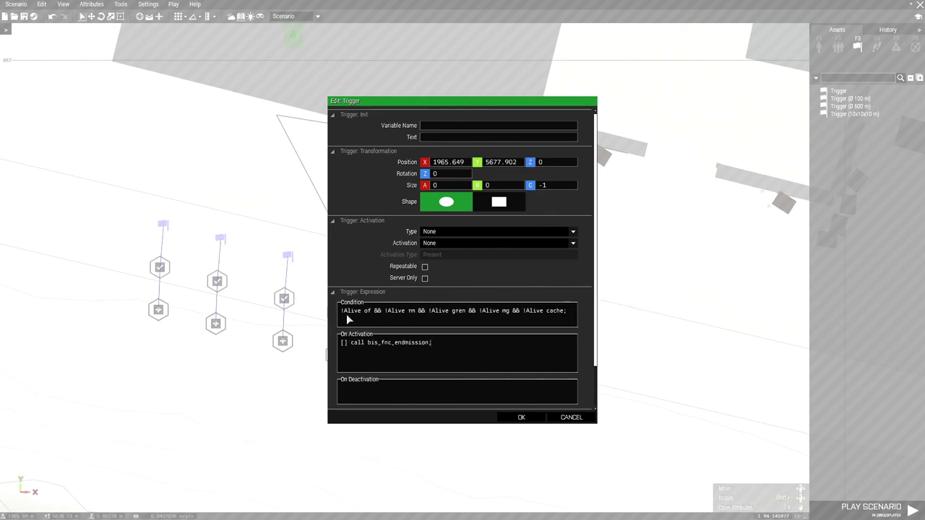
left_click(521, 418)
Open the scenario's general attributes, check the Independents Allegiance setting under Misc, and accept the dialog
right_click_drag(474, 292, 492, 363)
left_click(485, 329)
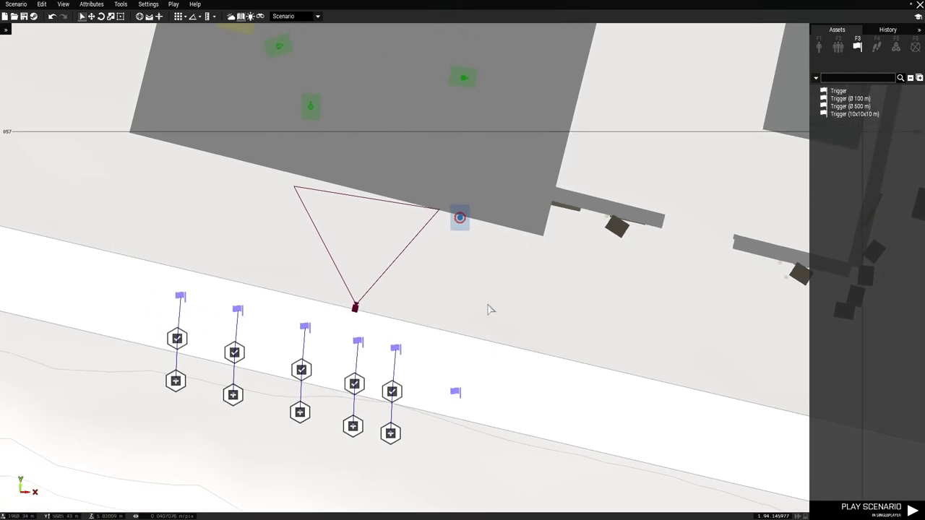
scroll(496, 292, "down", 3)
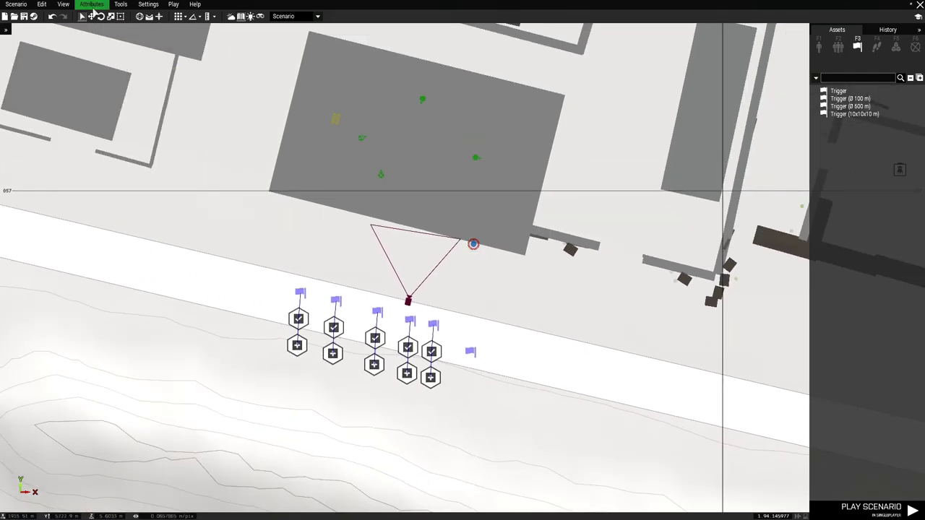
left_click(94, 5)
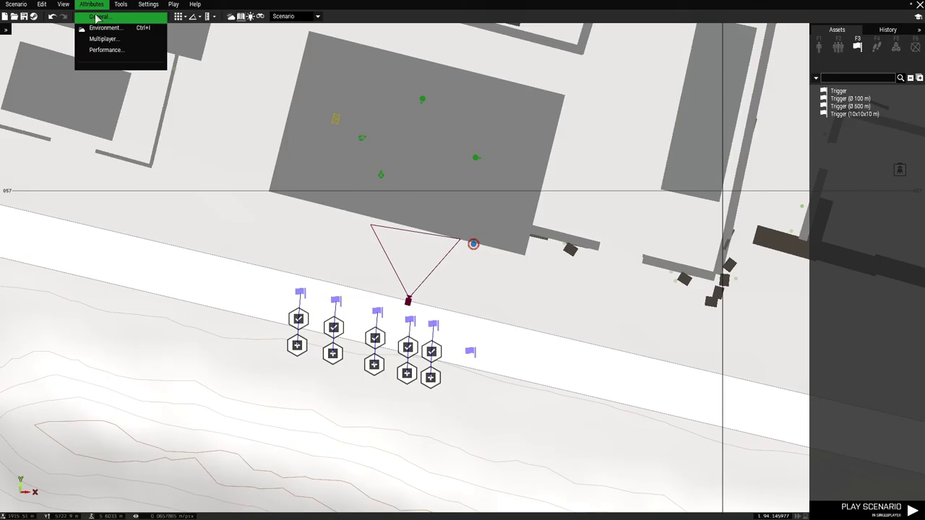
left_click(97, 24)
mouse_move(355, 351)
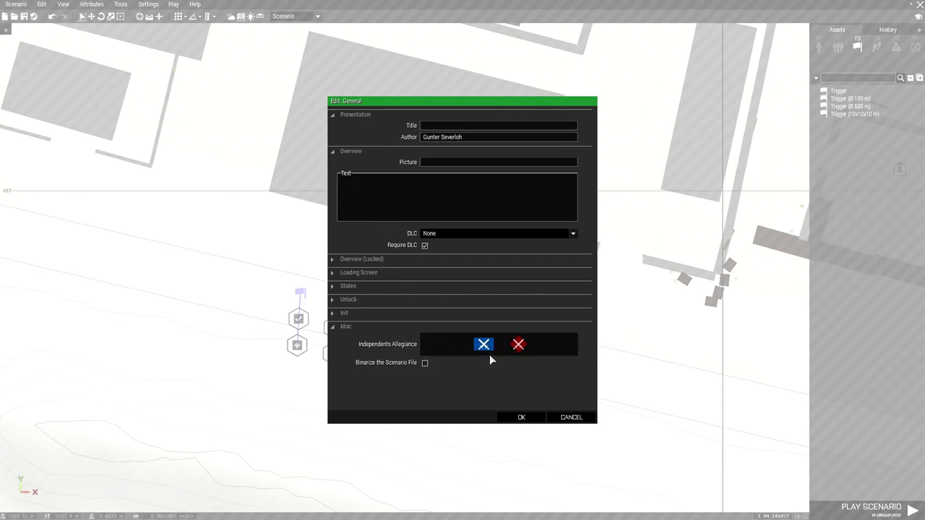
left_click(531, 419)
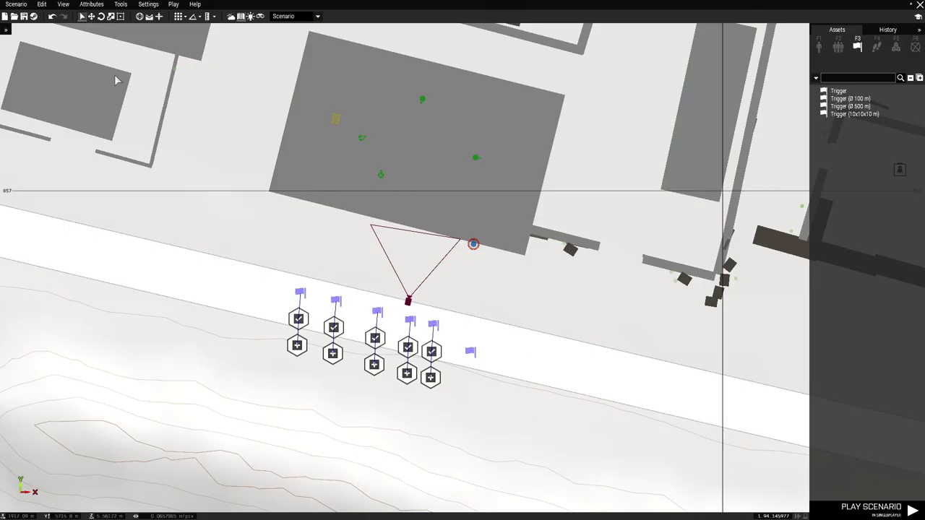
Save the scenario as CreateTaskDemo in the Stratis missions folder
left_click(24, 16)
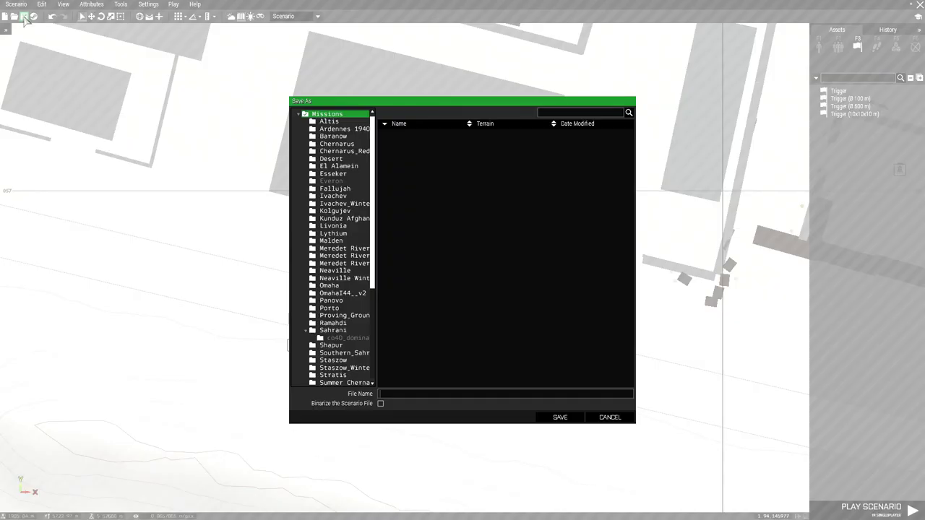
scroll(333, 320, "down", 2)
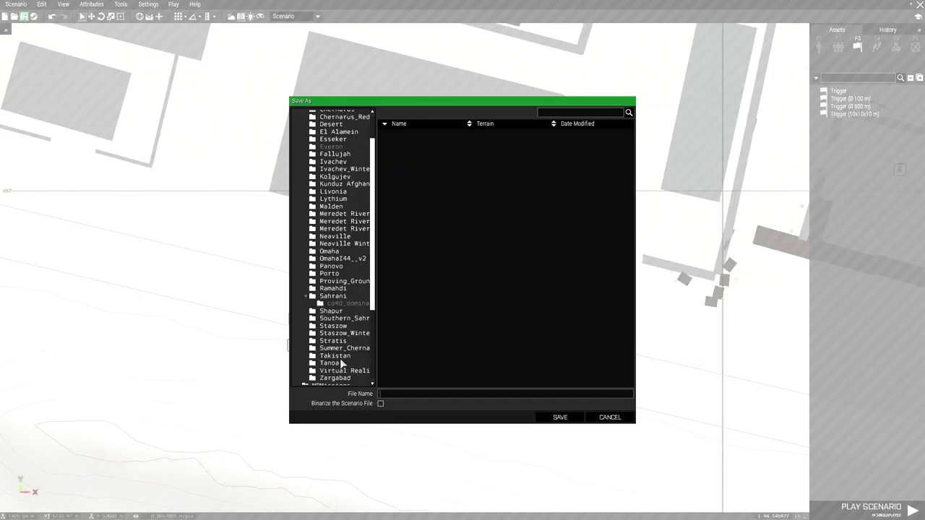
left_click(346, 341)
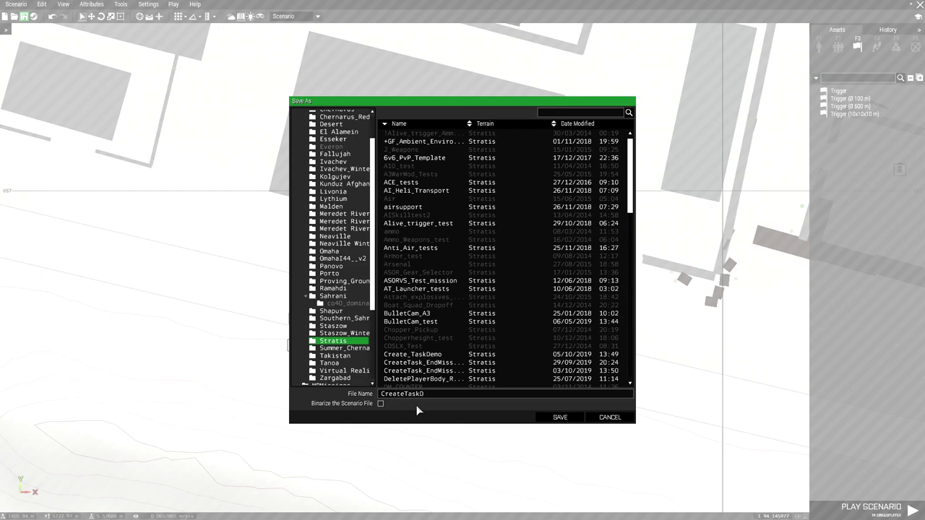
key("Return")
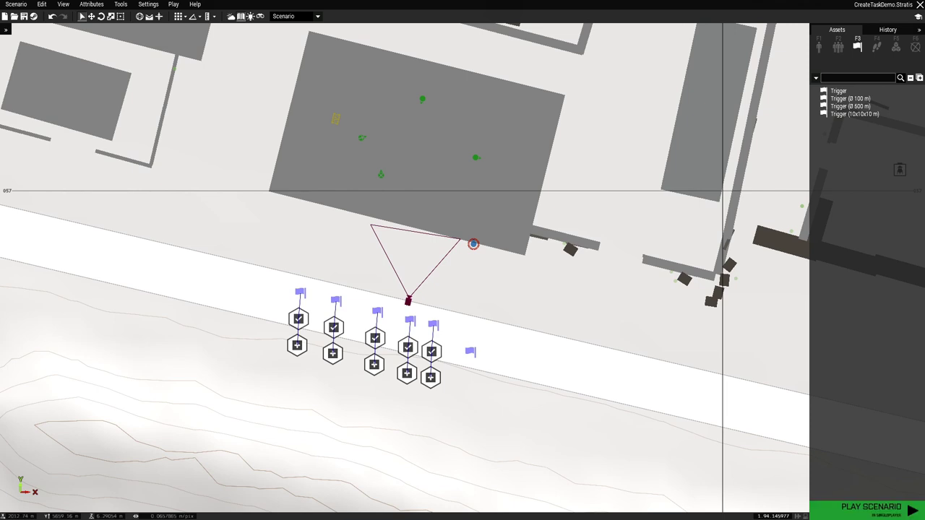
Play the scenario in singleplayer and review the officer, rifleman, grenadier, autorifleman and cache task descriptions on the map
left_click(871, 507)
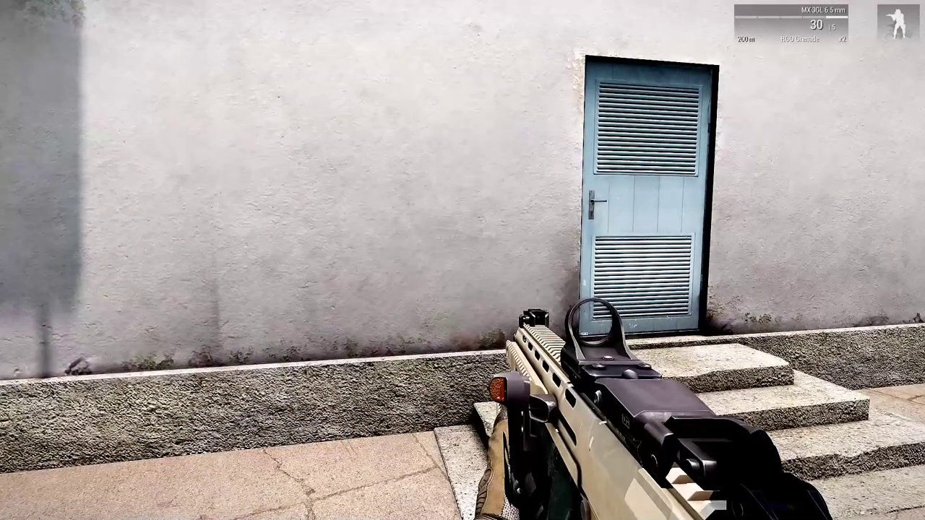
key("m")
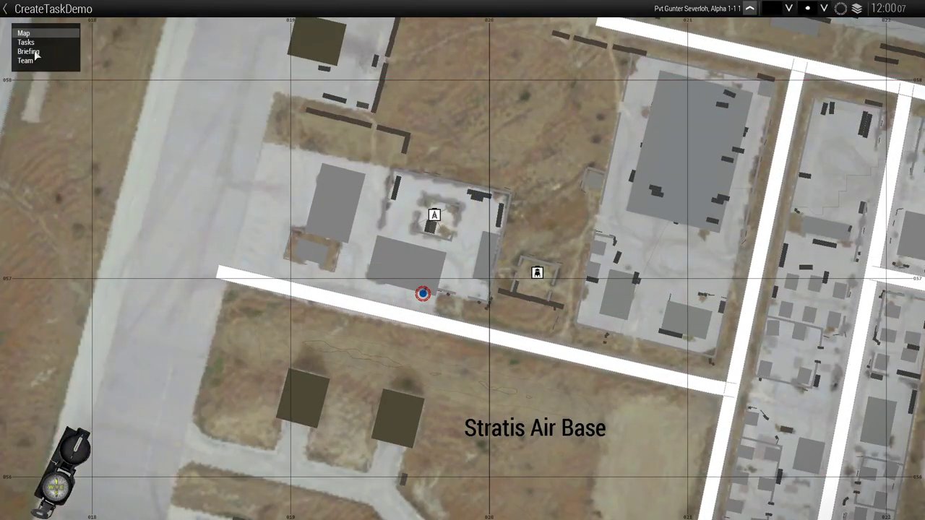
left_click(30, 44)
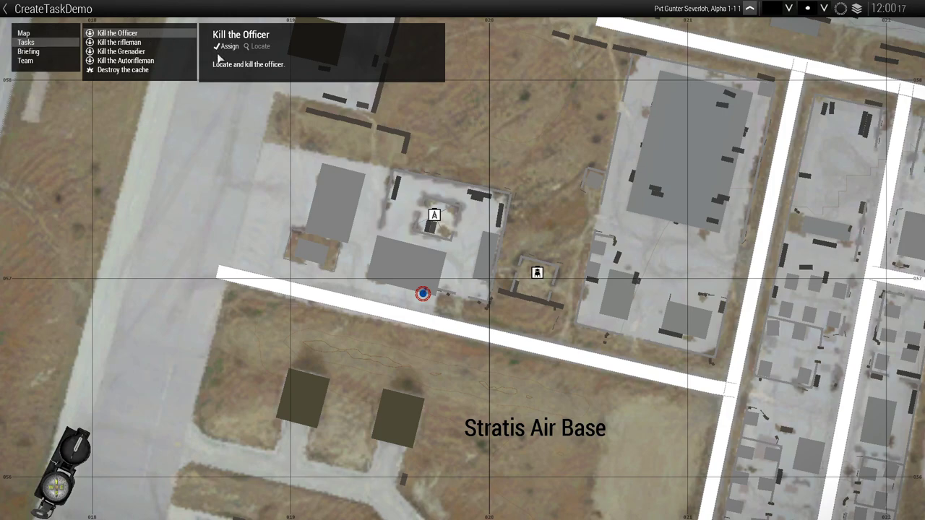
left_click(133, 44)
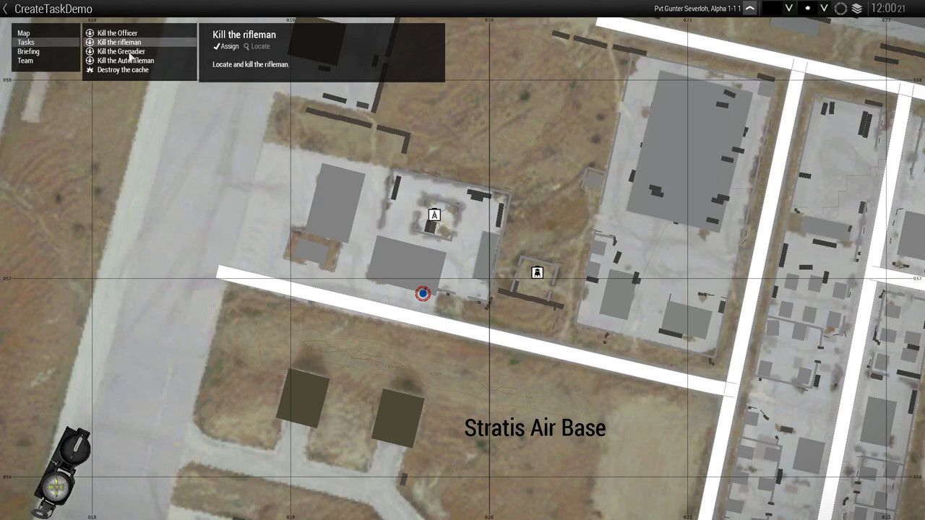
left_click(134, 52)
left_click(143, 61)
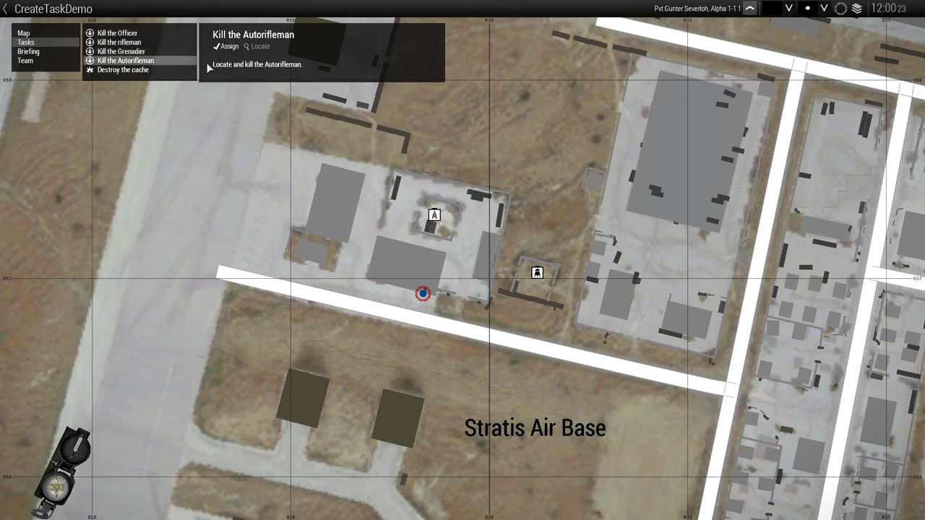
left_click(132, 71)
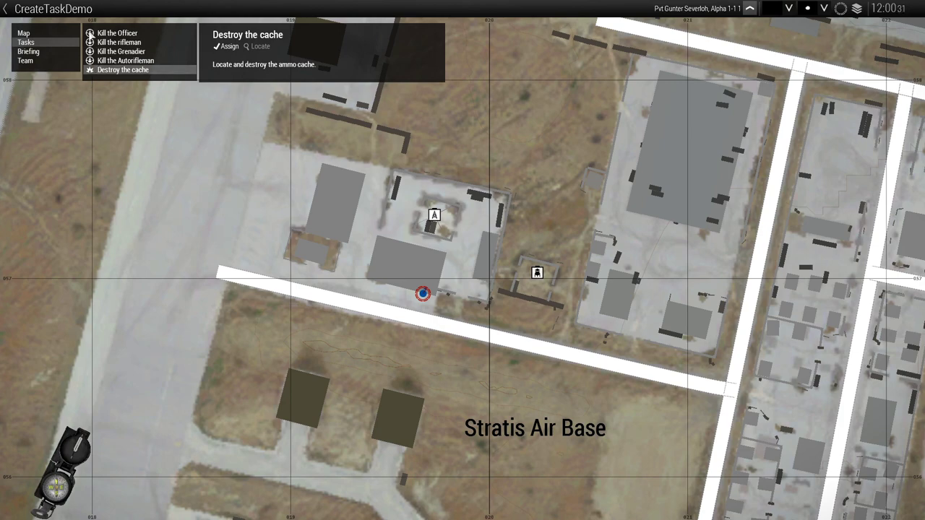
left_click(91, 33)
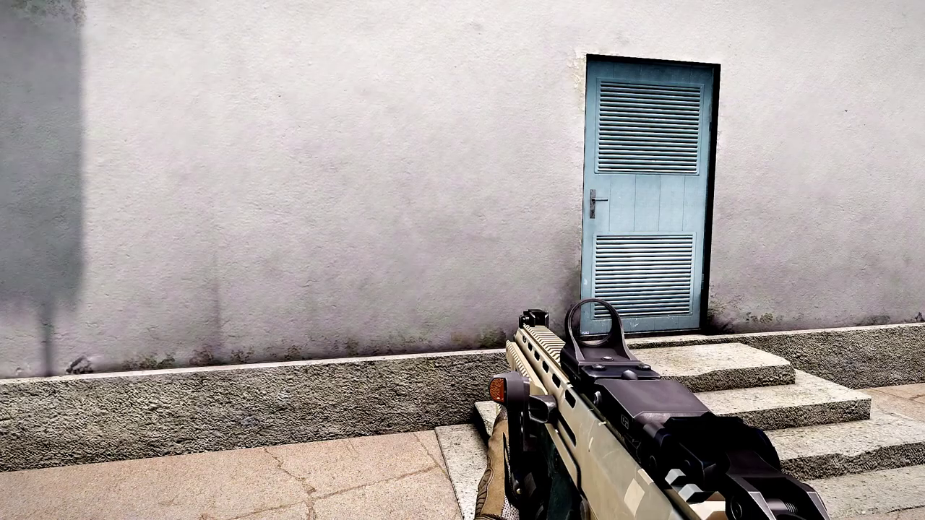
Enter the building through the blue exterior door and shoot the rifleman to test the "Kill the rifleman" task
key("w")
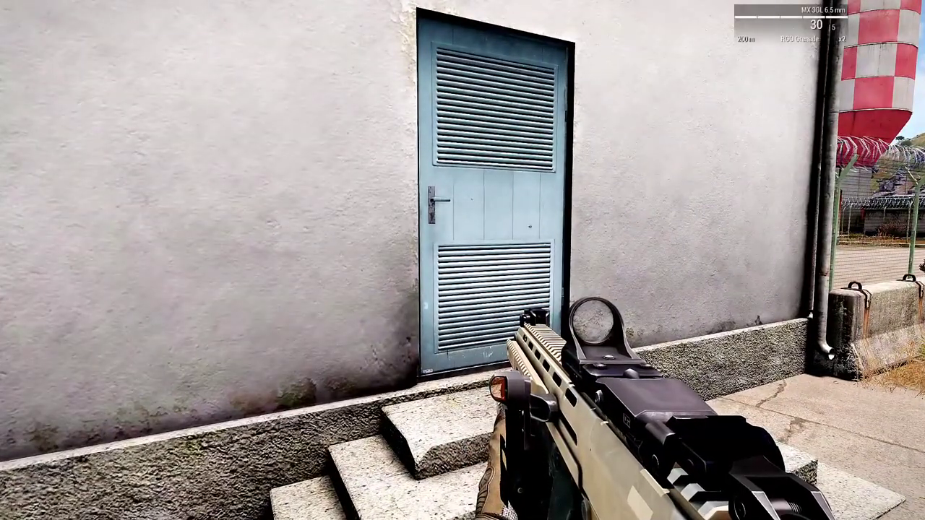
key("w")
key("w")
key("space")
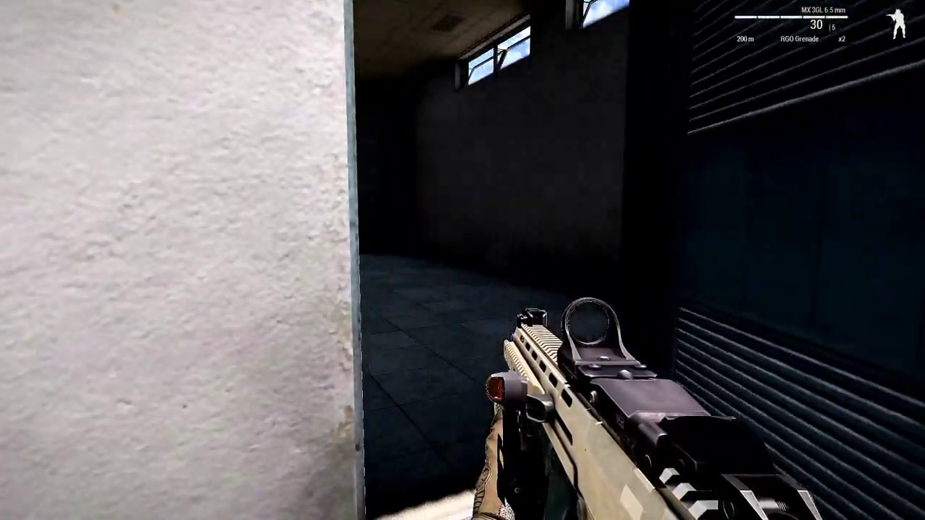
key("w")
key("w")
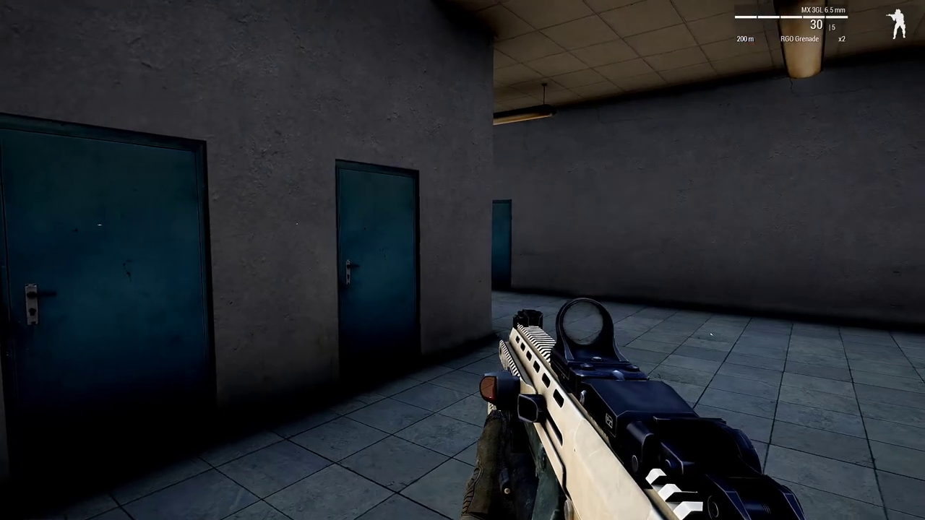
key("w")
left_click(462, 261)
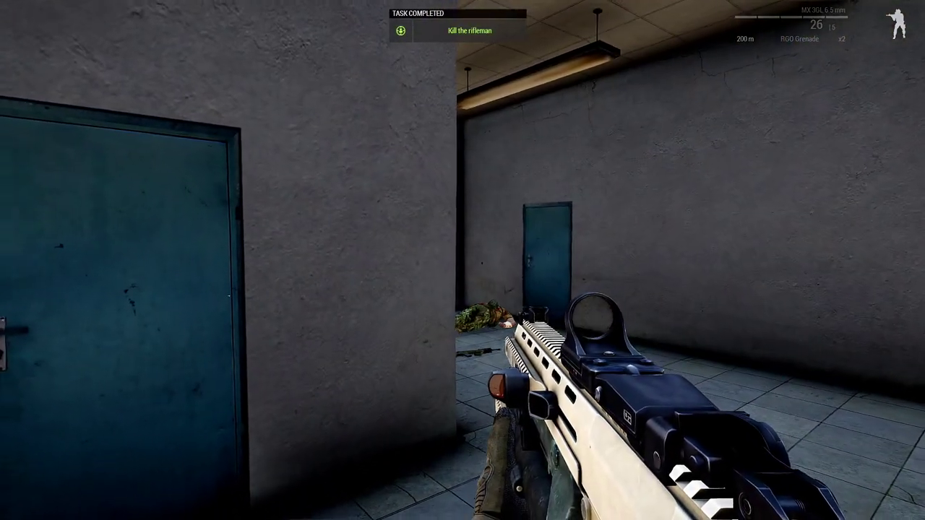
Check the rifleman task's status in the map's task list and peek around the interior corner for the remaining targets
key("m")
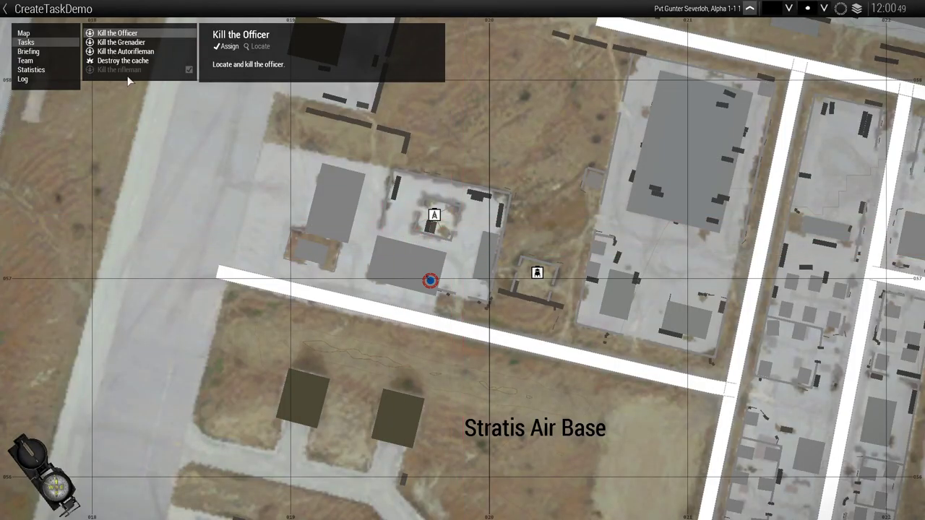
key("j")
key("d")
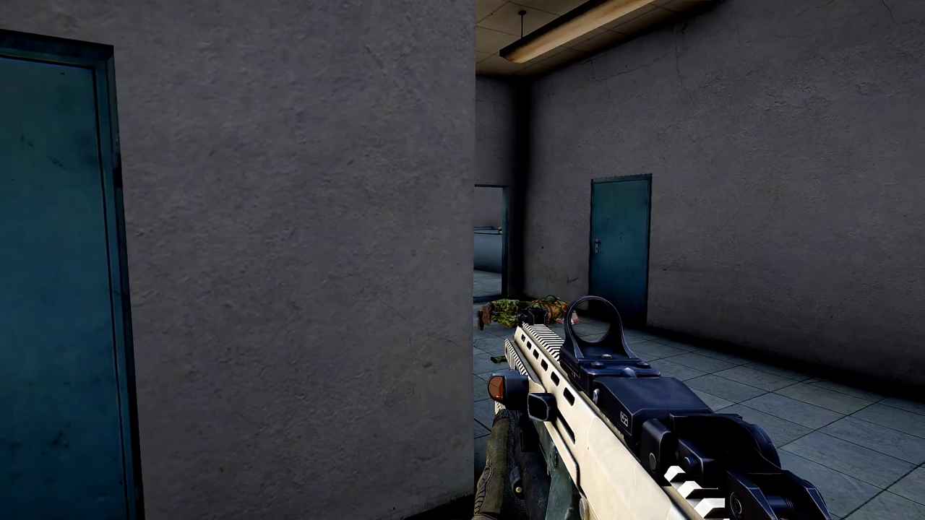
key("a")
key("d")
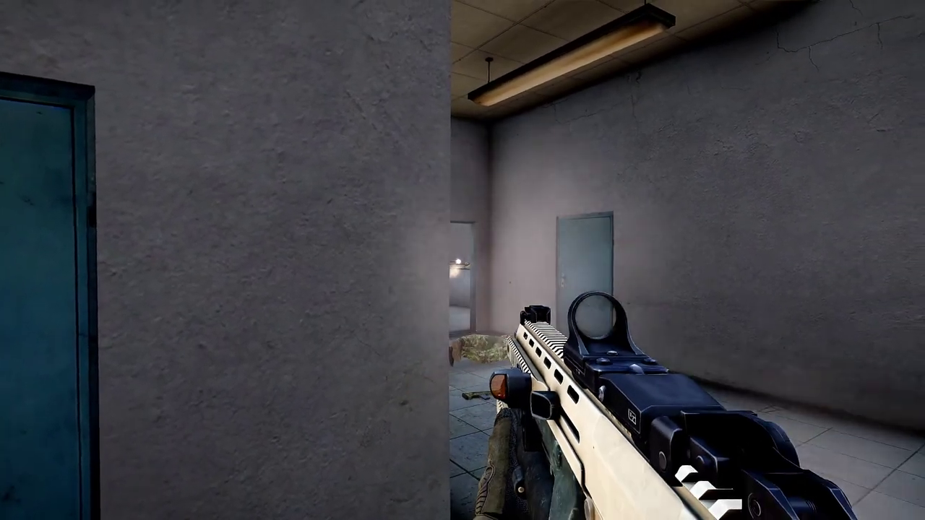